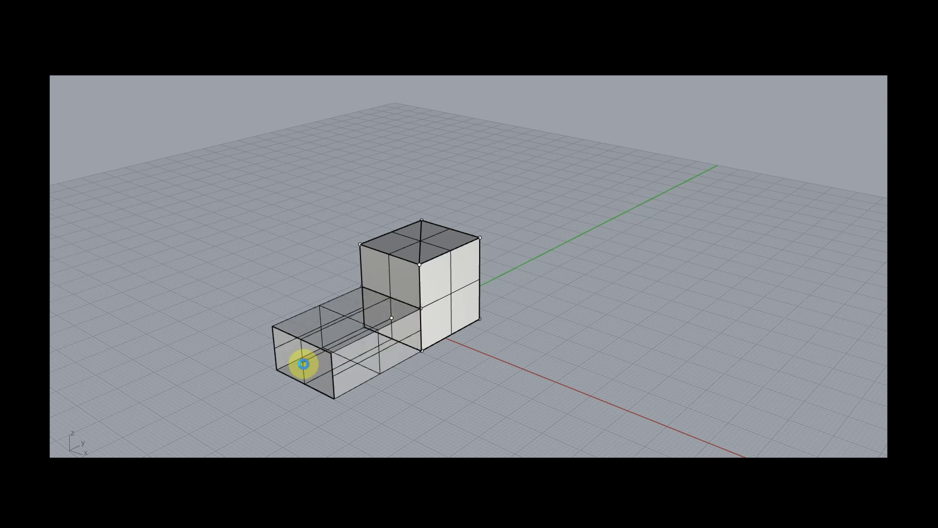
- Preview extruding the cube's right face into a longer box and raising a corner vertex into a spike
left_click(304, 363)
left_click(447, 295)
left_click(563, 348)
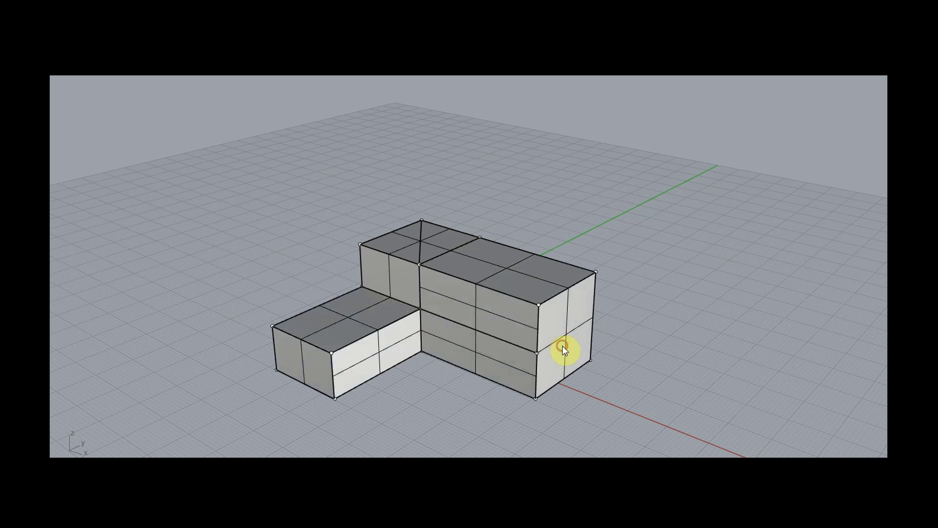
left_click(357, 243)
left_click_drag(356, 220, 352, 151)
- Preview extruding the spike's triangular face into a tilted block and the small box's top face upward
left_click(409, 219)
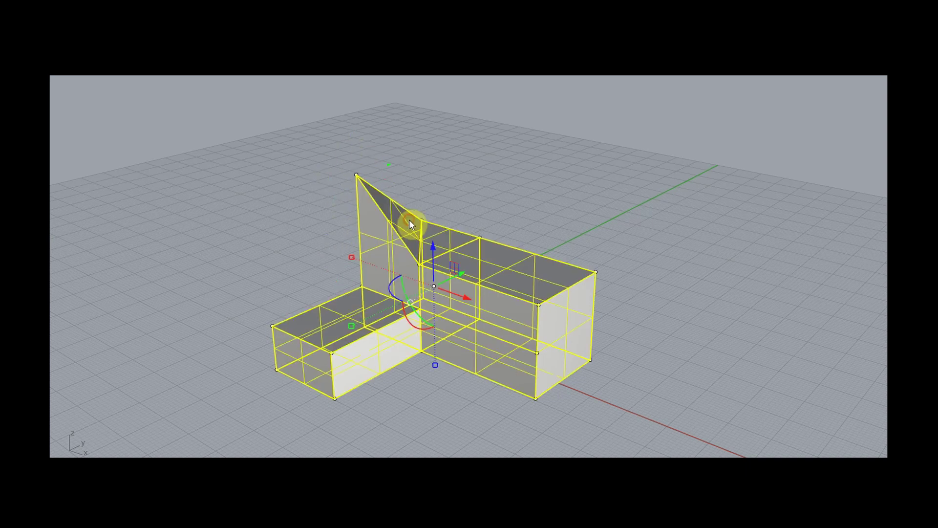
left_click(407, 186)
left_click(405, 218, "ctrl+shift")
left_click_drag(405, 218, 503, 151)
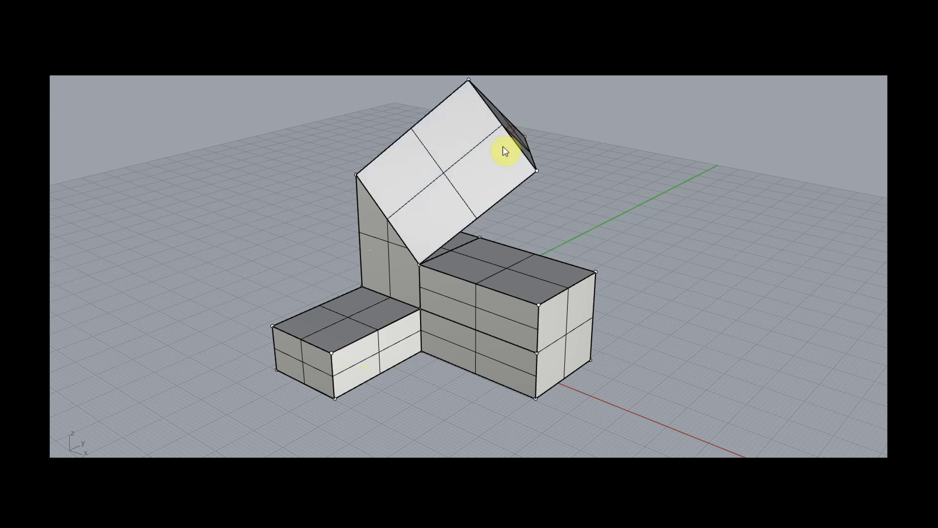
left_click(330, 332, "ctrl+shift")
left_click_drag(325, 315, 315, 286)
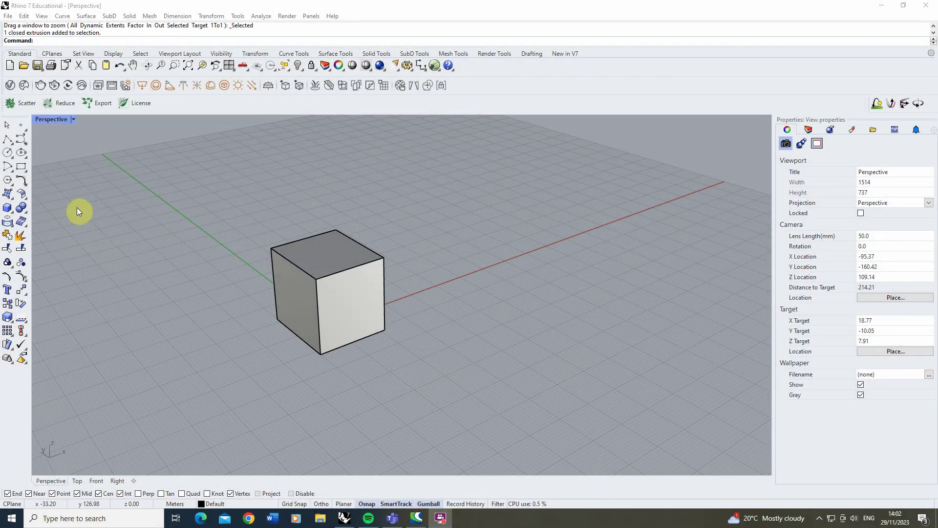
- Bring up the Solid Tools tab and orbit the Perspective view slightly around the cube
left_click(25, 211)
left_click(126, 186)
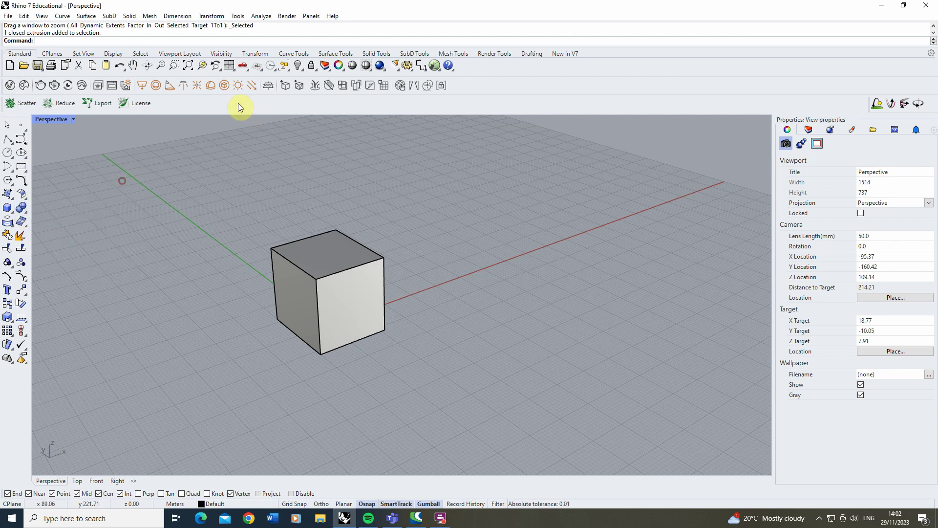
left_click(377, 55)
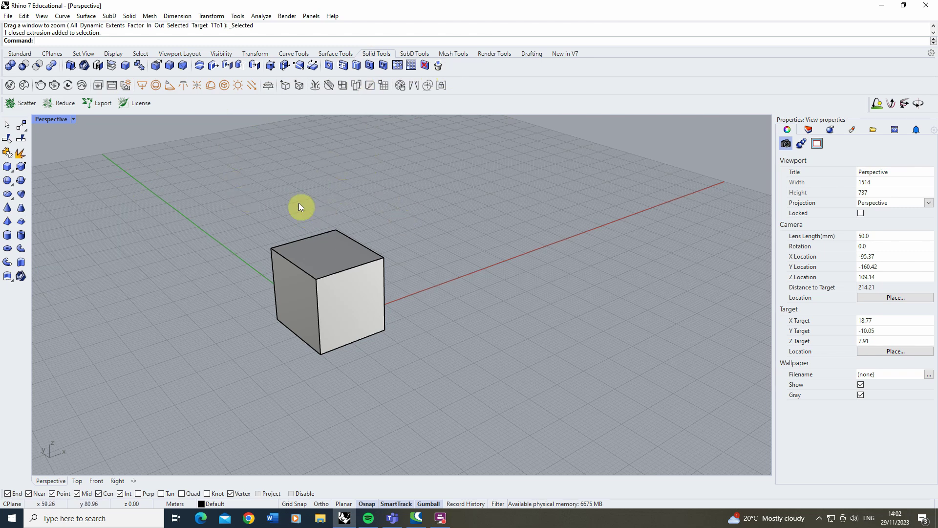
right_click_drag(230, 246, 364, 312)
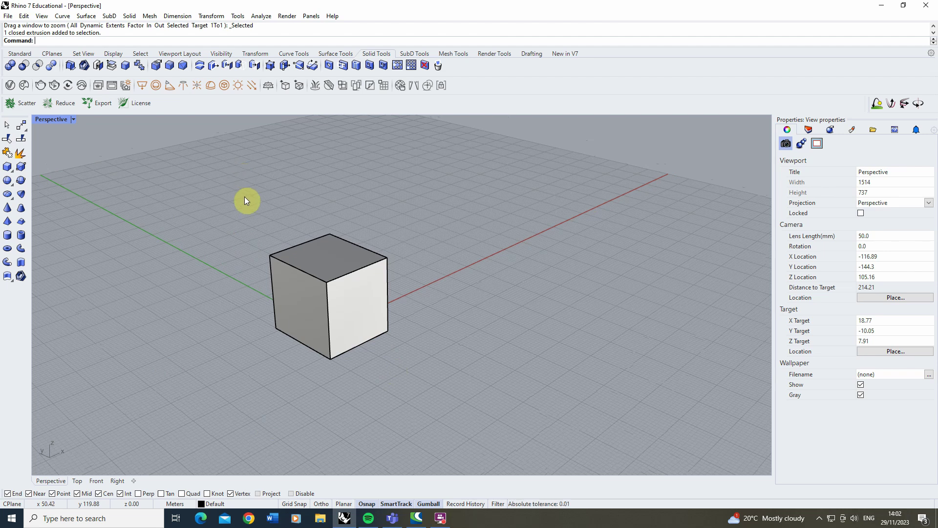
- Extrude the cube's right face into a long box three units long
left_click(240, 66)
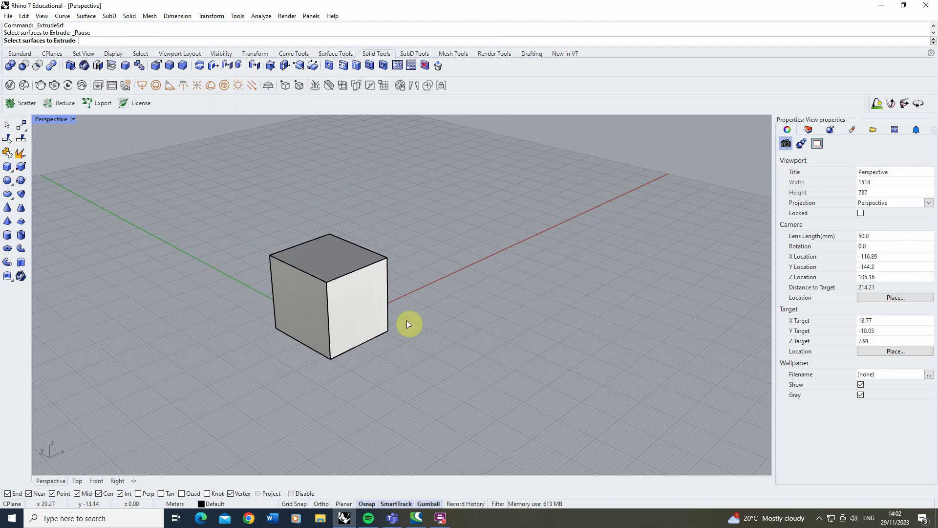
left_click(360, 299)
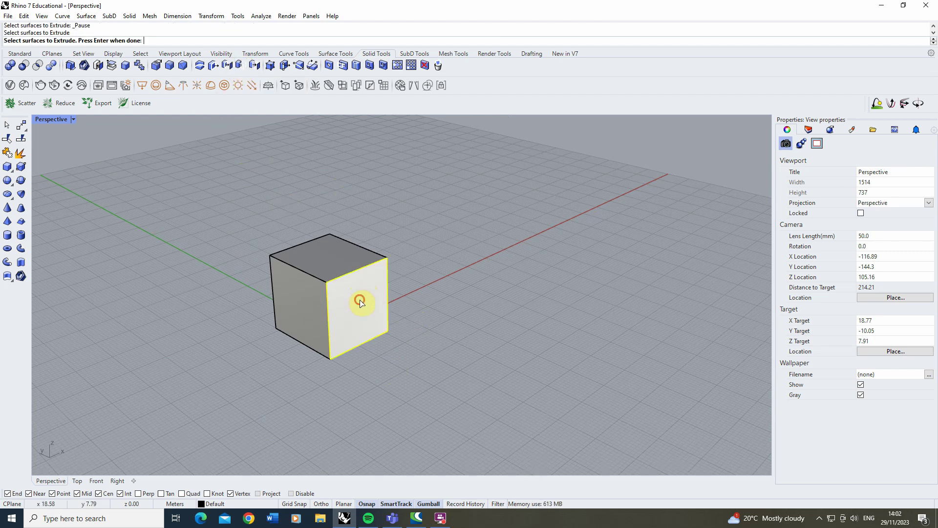
key("Return")
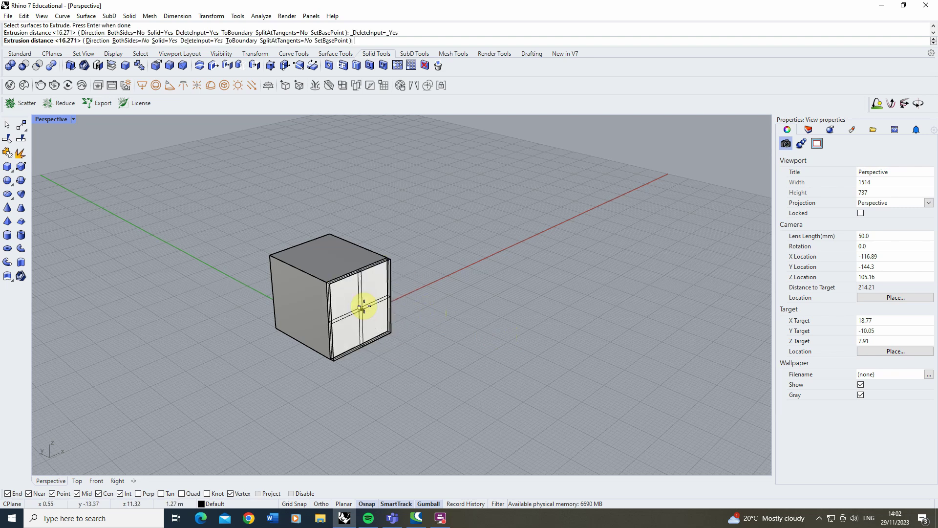
scroll(376, 316, "down", 3)
left_click(405, 340)
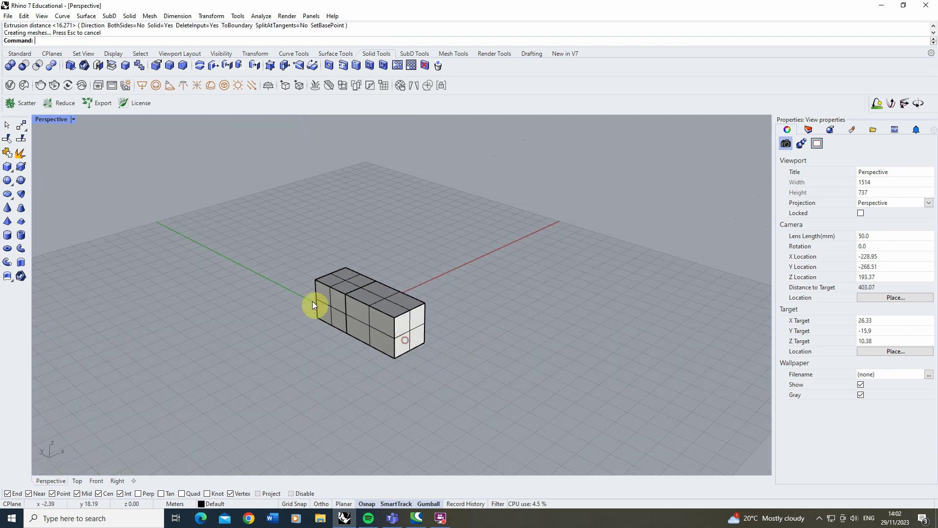
- Extrude the box's left end face as well, forming an L shape
key("Return")
left_click(332, 306)
key("Return")
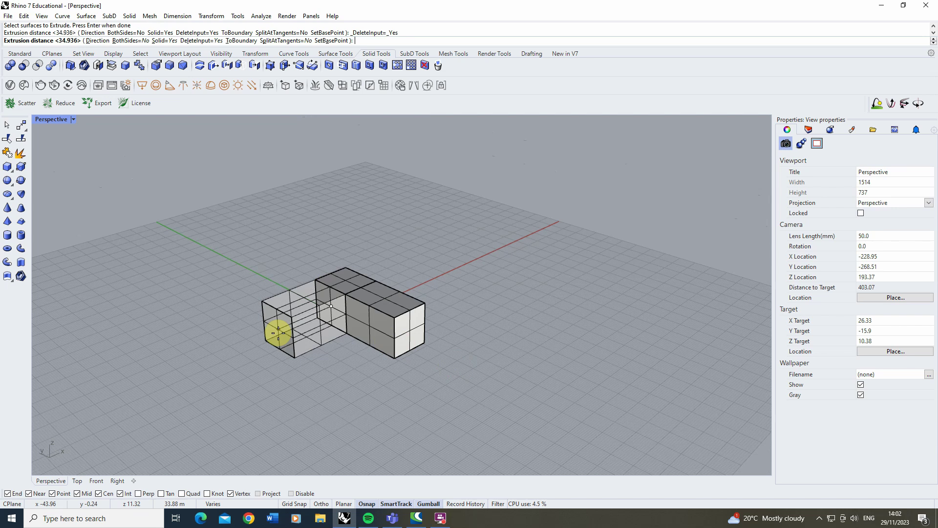
left_click(270, 326)
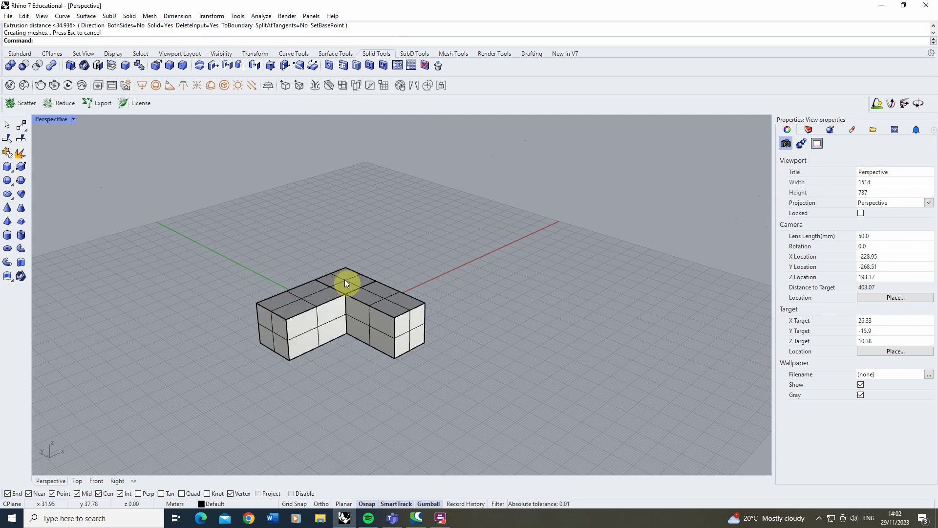
- Extrude the top face 29 units upward, then undo the last two extrusions
key("Return")
left_click(345, 276)
key("Return")
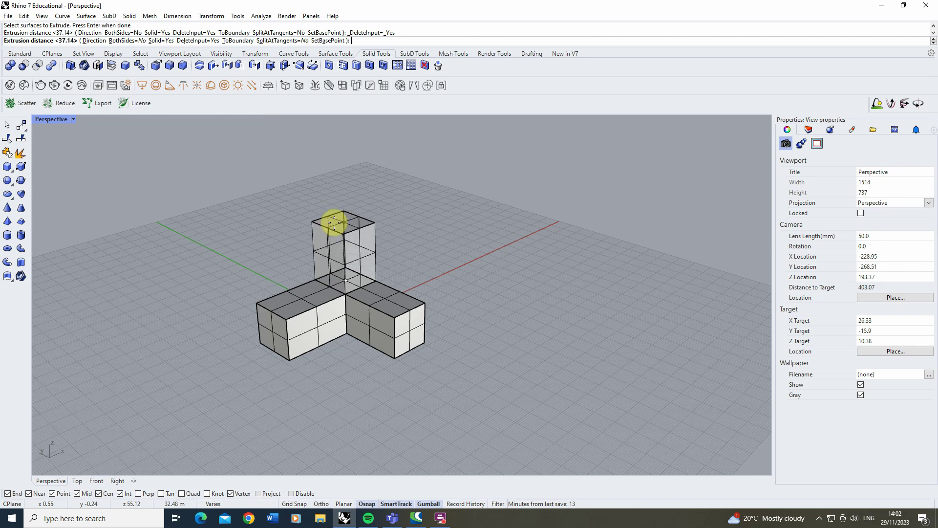
type("290")
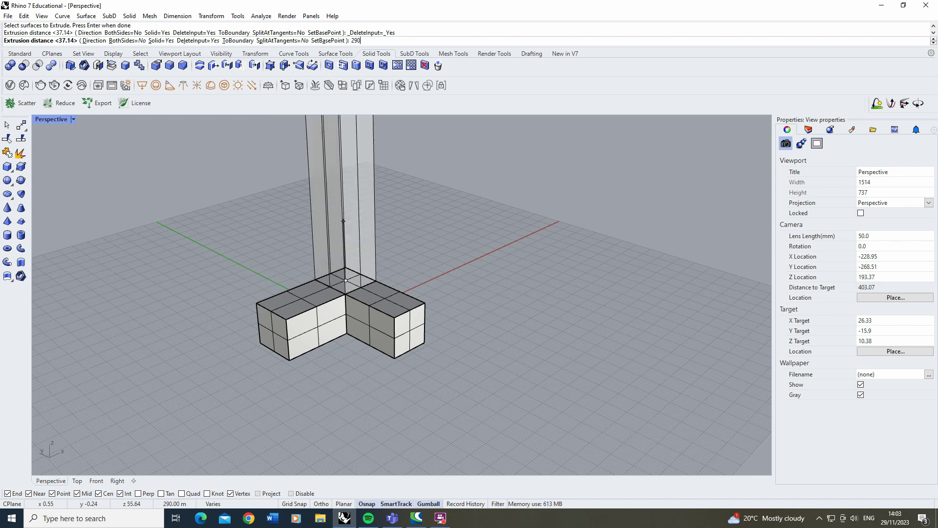
key("BackSpace")
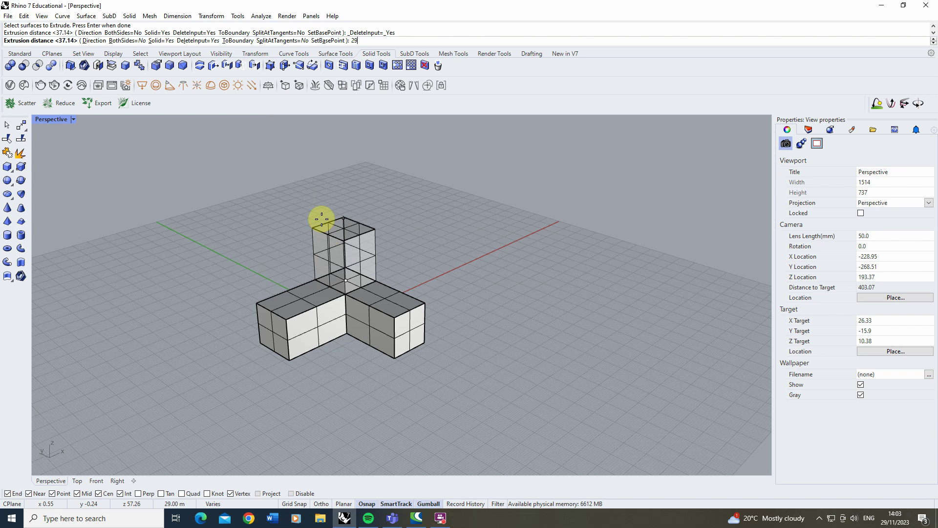
key("Return")
right_click_drag(393, 244, 374, 288)
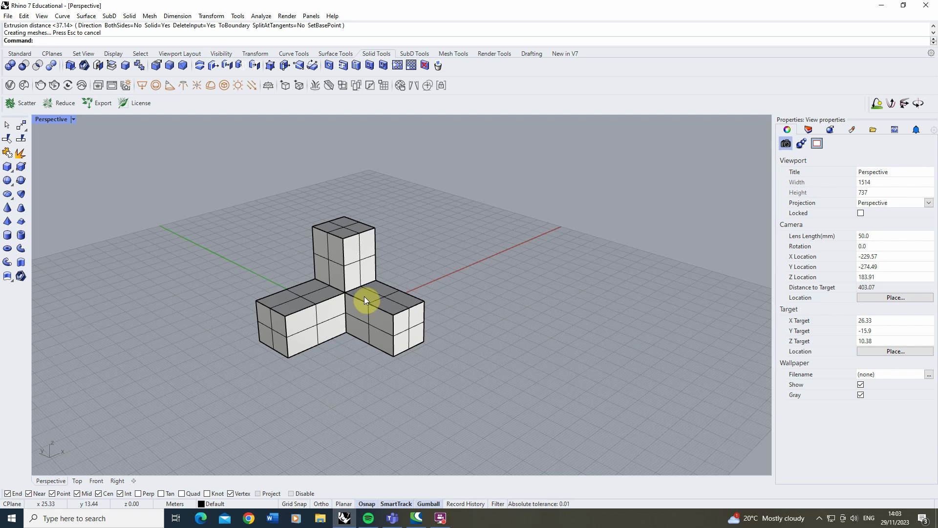
key("ctrl+z")
key("ctrl+z")
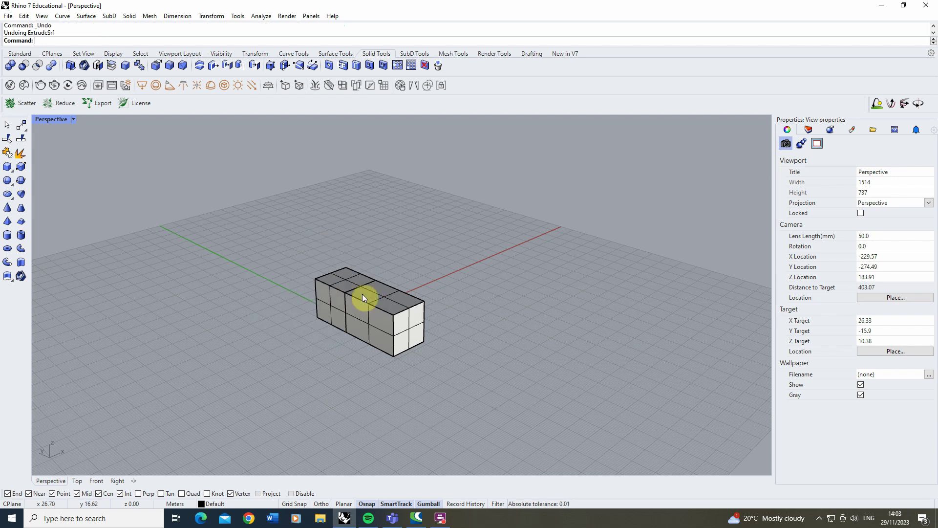
- Undo back to the plain cube, try Move Face to lengthen it from the front-right face, then undo
key("ctrl+z")
scroll(358, 296, "up", 4)
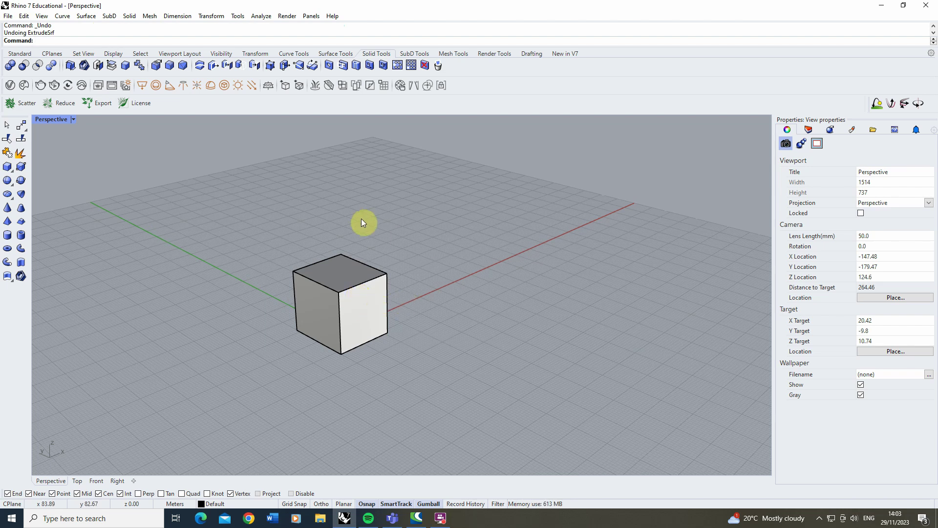
left_click(212, 66)
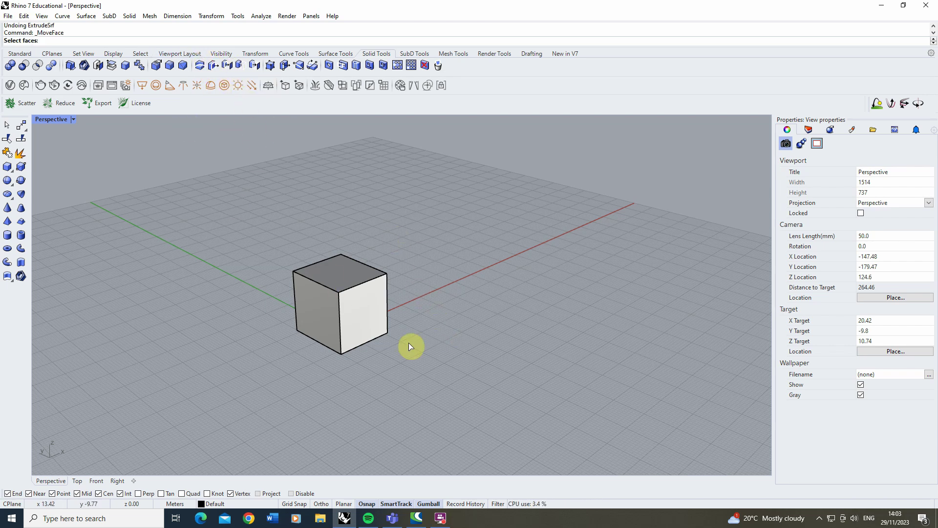
left_click(357, 299)
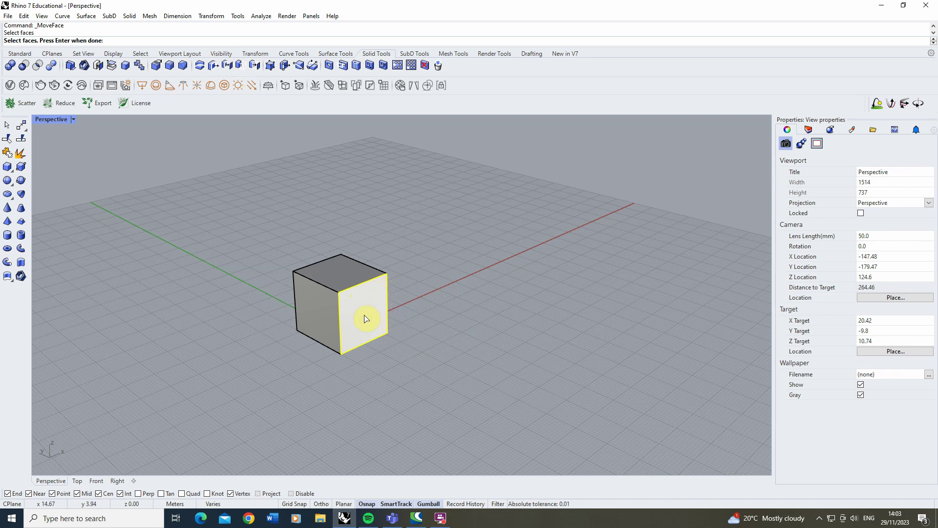
key("Return")
scroll(374, 320, "down", 3)
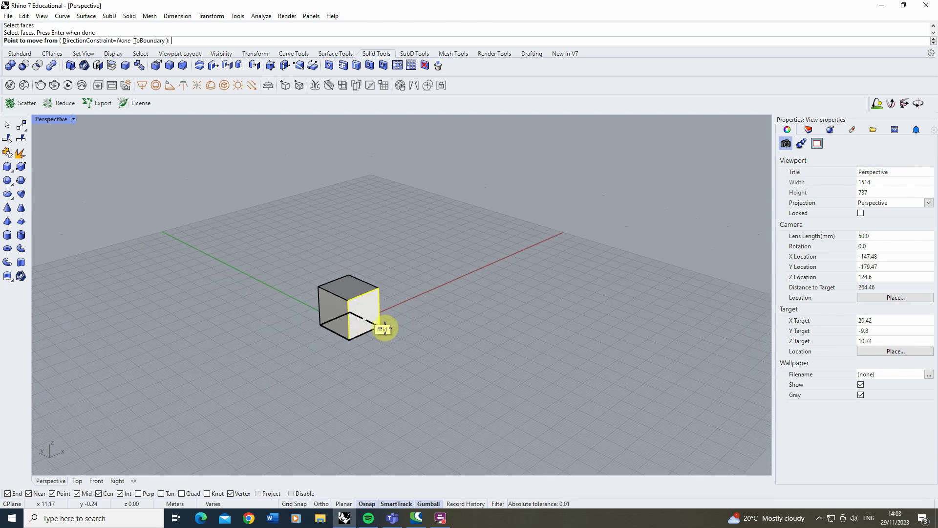
left_click(385, 328)
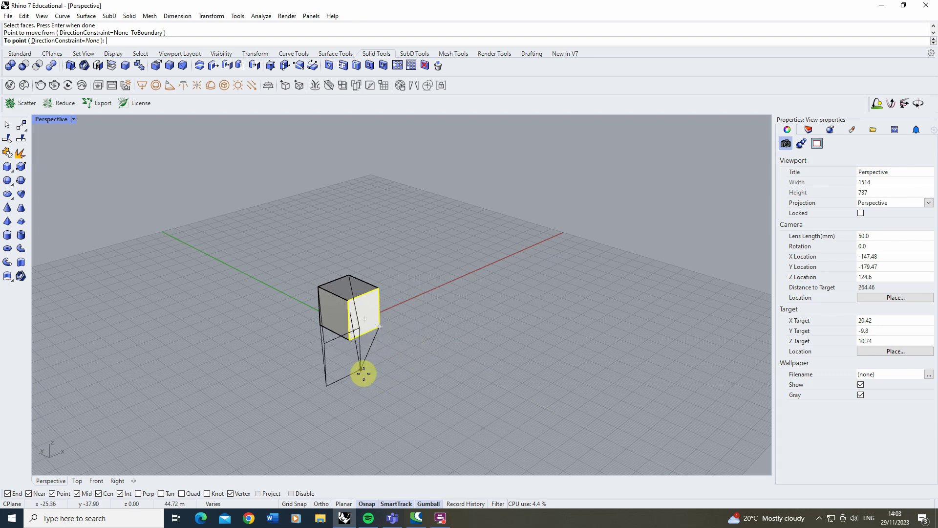
left_click(376, 406)
scroll(390, 390, "down", 4)
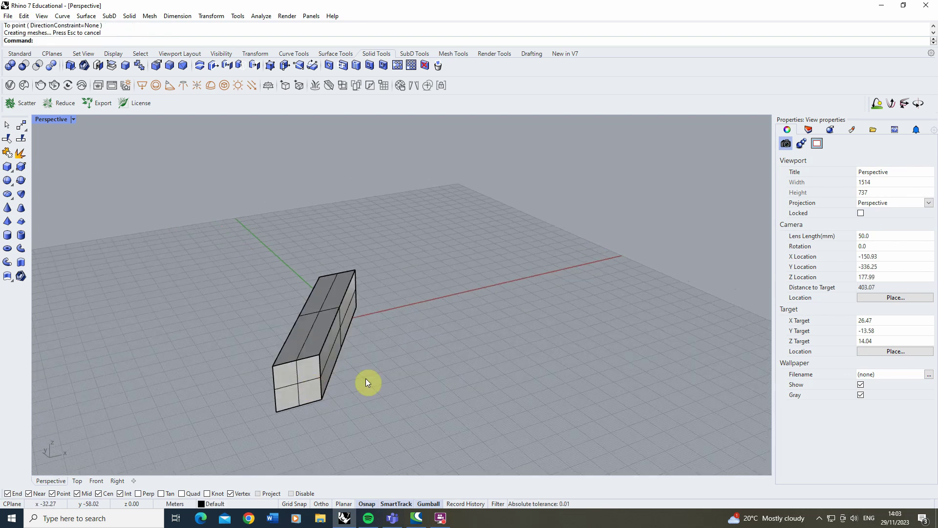
key("ctrl+z")
key("Return")
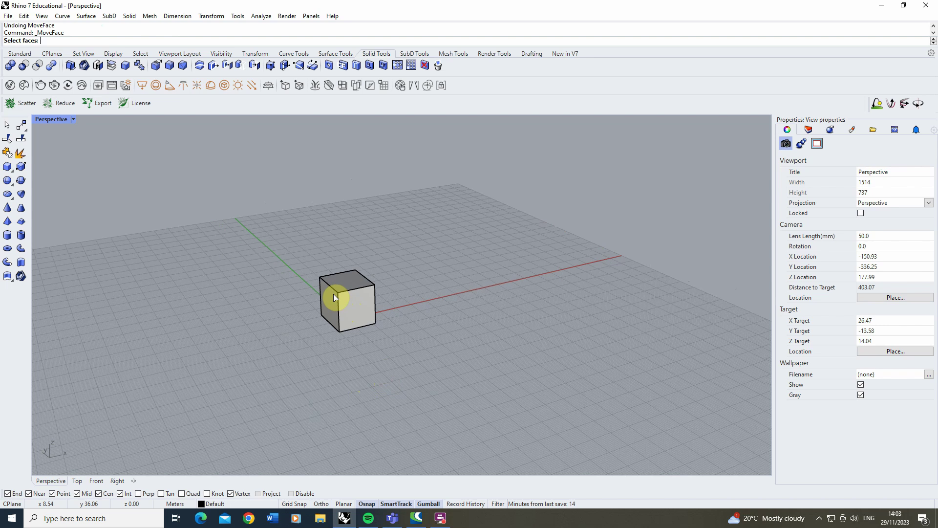
left_click(333, 296)
key("Return")
left_click(340, 291)
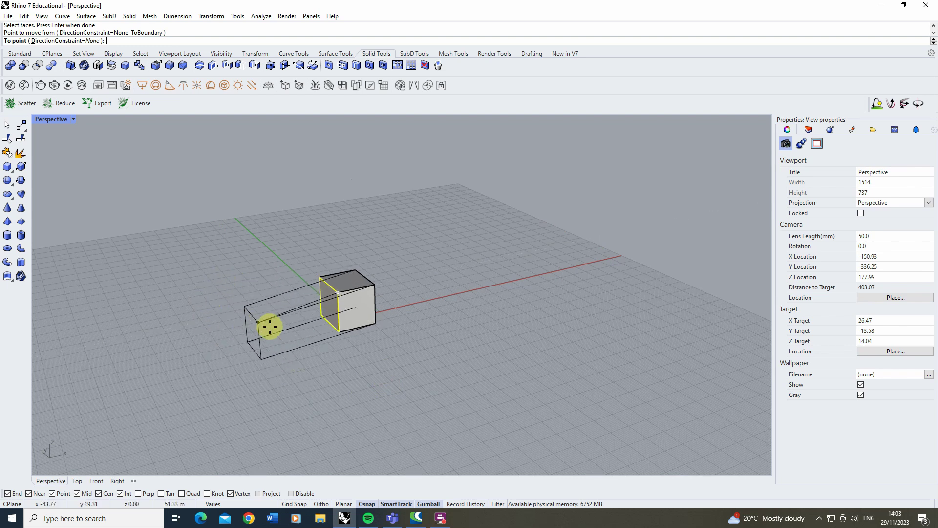
left_click(228, 289)
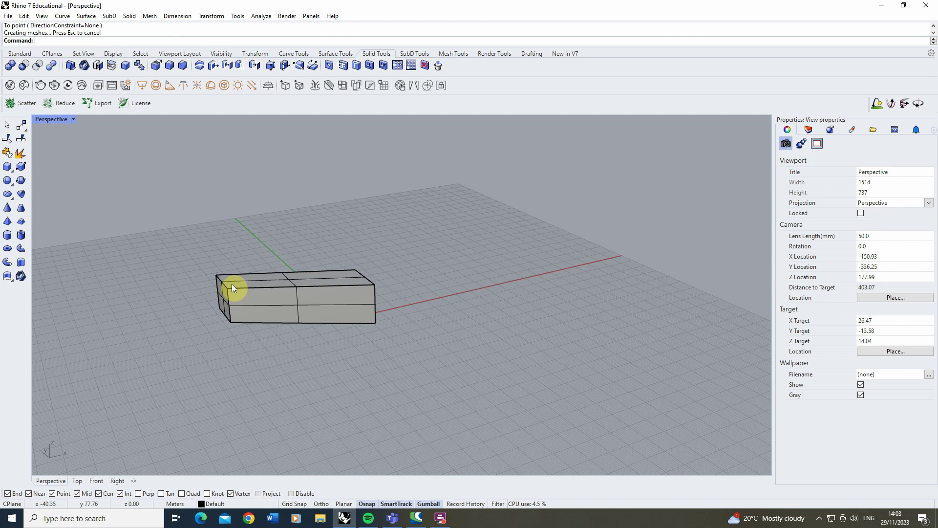
key("ctrl+z")
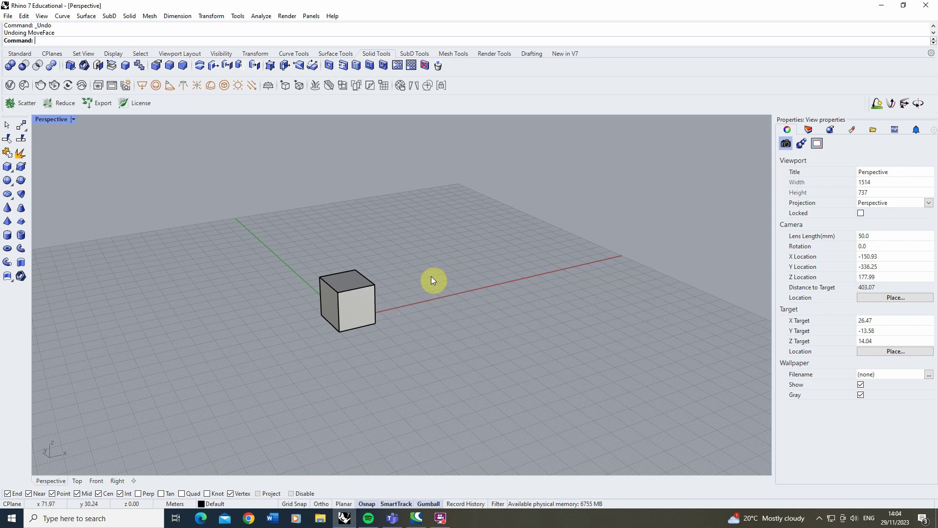
left_click(362, 306, "ctrl+shift")
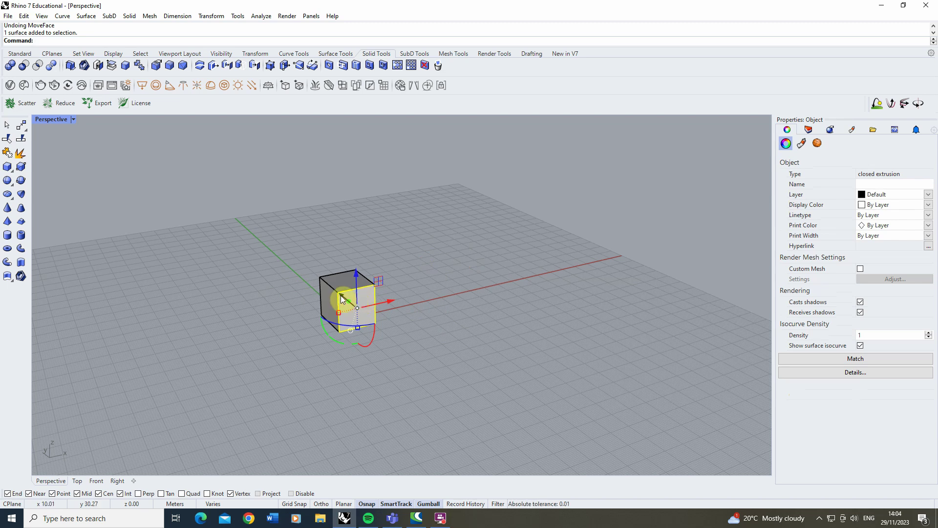
left_click_drag(342, 295, 465, 333)
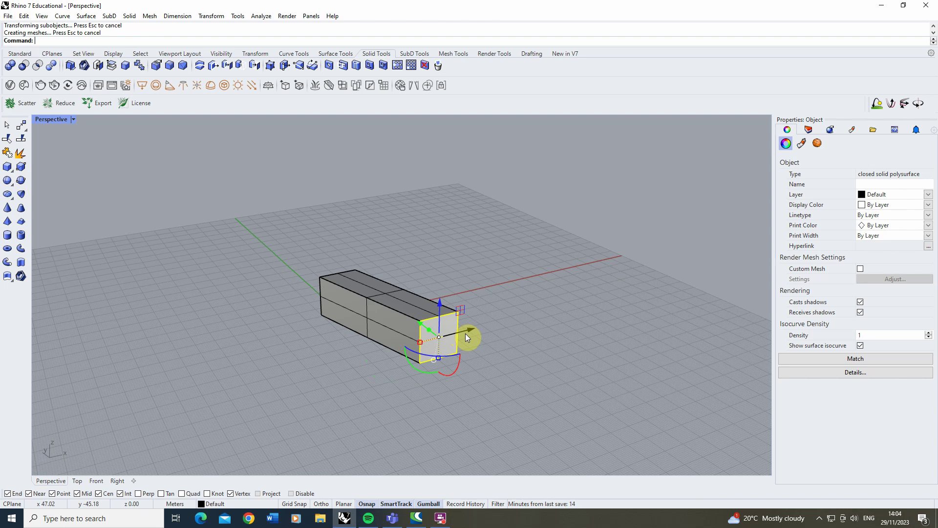
key("ctrl+z")
key("ctrl+z")
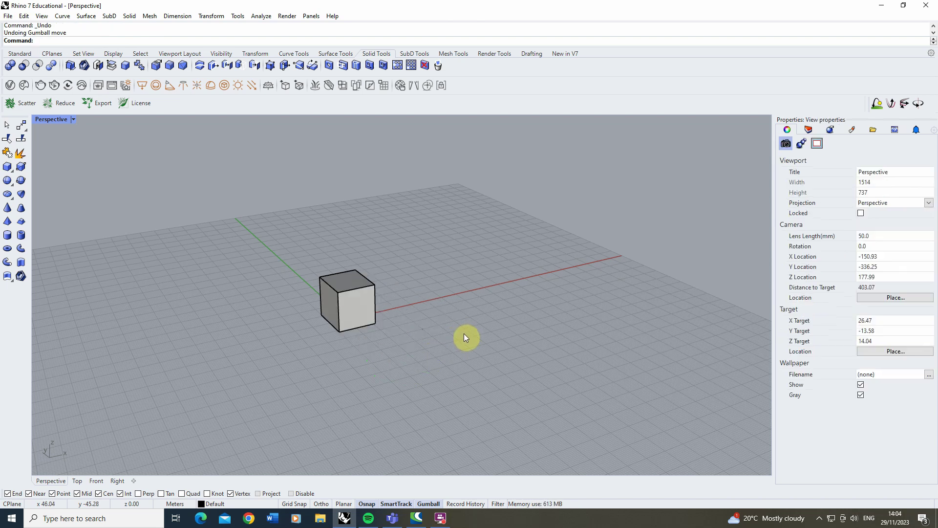
left_click(357, 300, "ctrl+shift")
left_click_drag(373, 320, 469, 326, "ctrl")
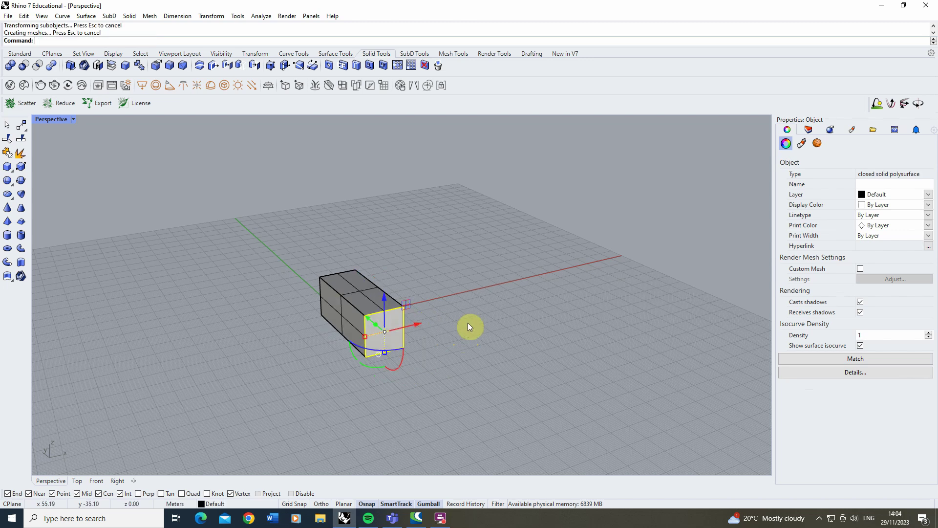
key("ctrl+z")
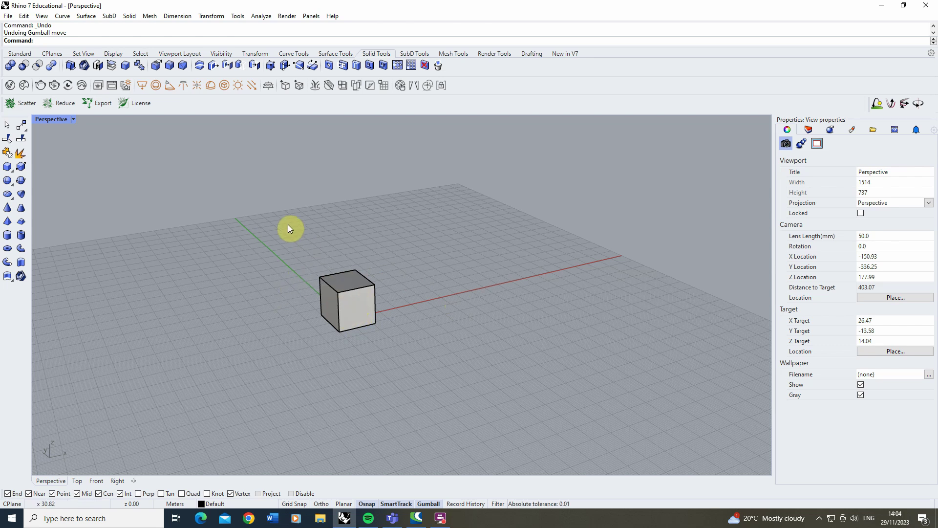
- Turn on solid control points for the cube
left_click(271, 66)
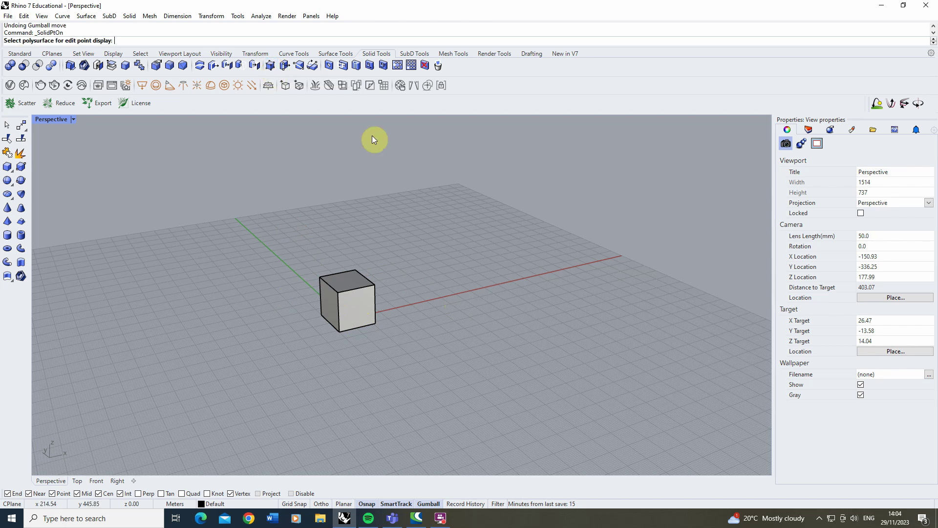
left_click(360, 294)
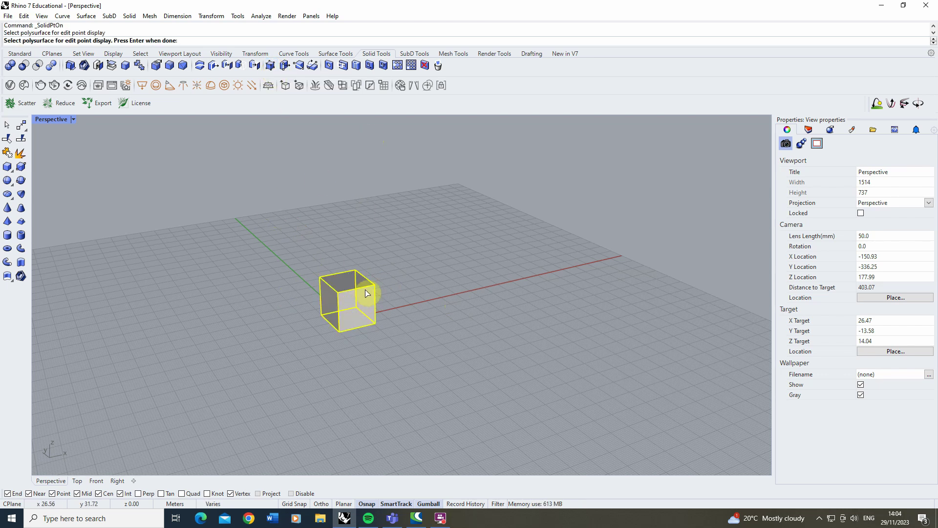
right_click(366, 295)
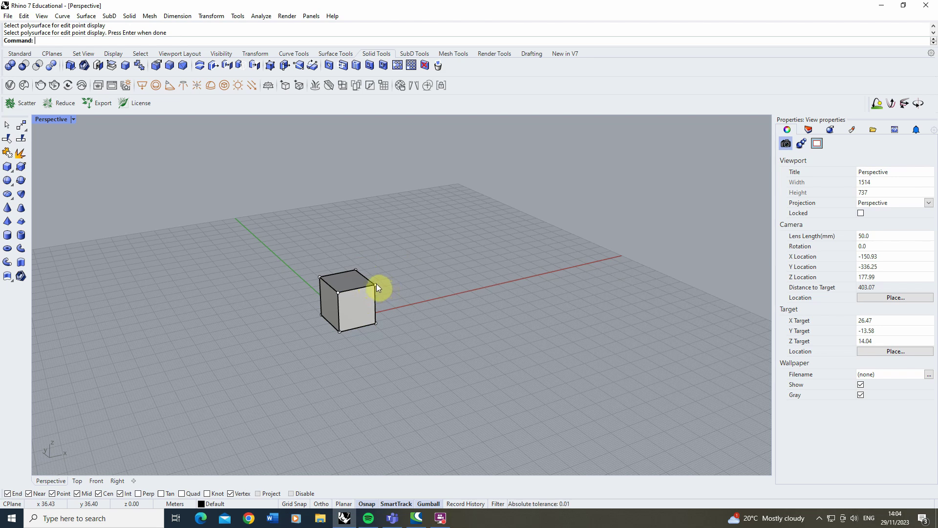
- Drag a top corner point, then two points, with the gumball to deform the cube, undoing each
left_click(377, 285)
mouse_move(374, 259)
left_mouse_down()
mouse_move(373, 218)
mouse_move(385, 237)
mouse_move(380, 272)
left_mouse_up()
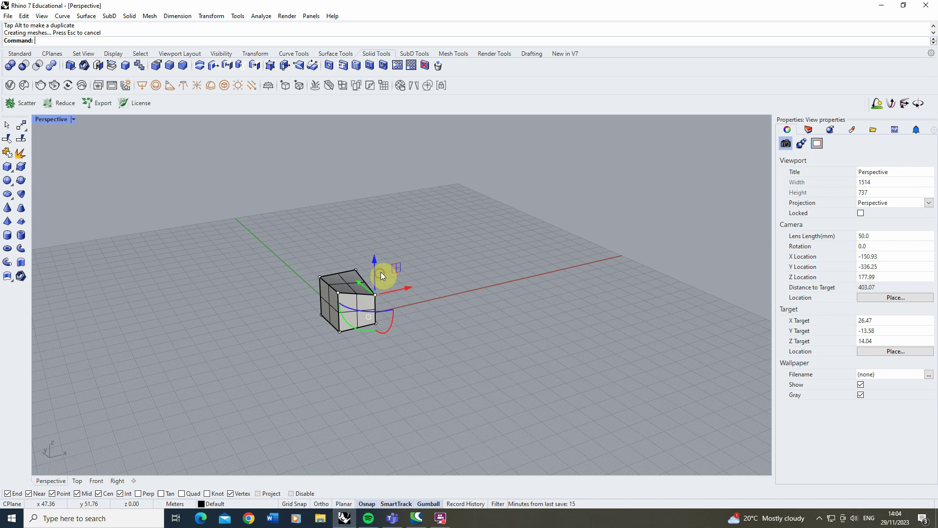
key("ctrl+z")
key("ctrl+z")
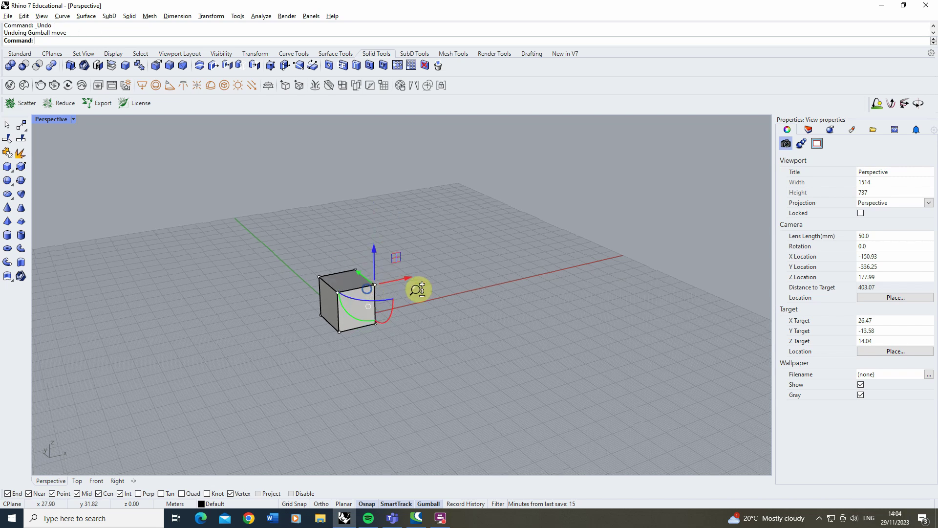
right_click_drag(384, 295, 377, 251, "shift")
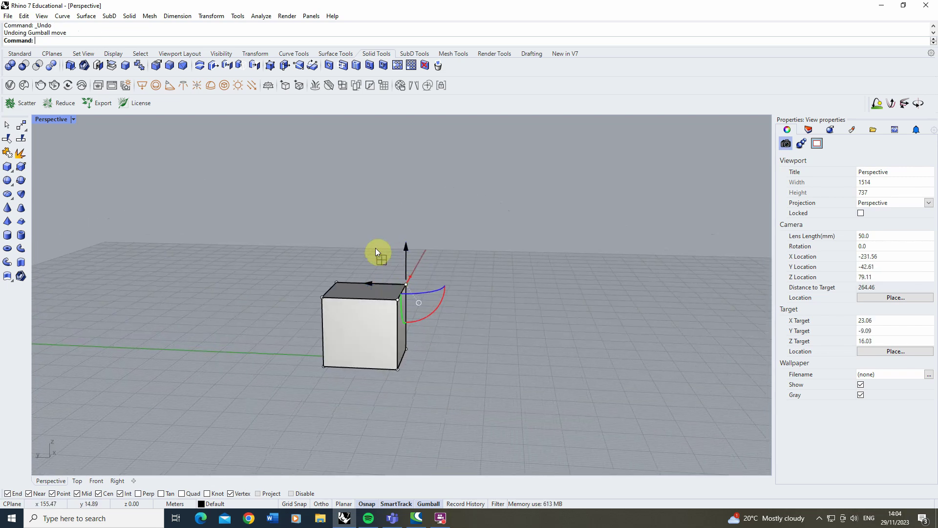
left_click(397, 293)
left_click_drag(380, 287, 486, 314)
right_click_drag(485, 314, 305, 312)
key("ctrl+z")
- Stretch the box and slant its top by moving single corner points, undoing each and clearing the selection
left_click(372, 334)
left_click_drag(272, 331, 421, 313)
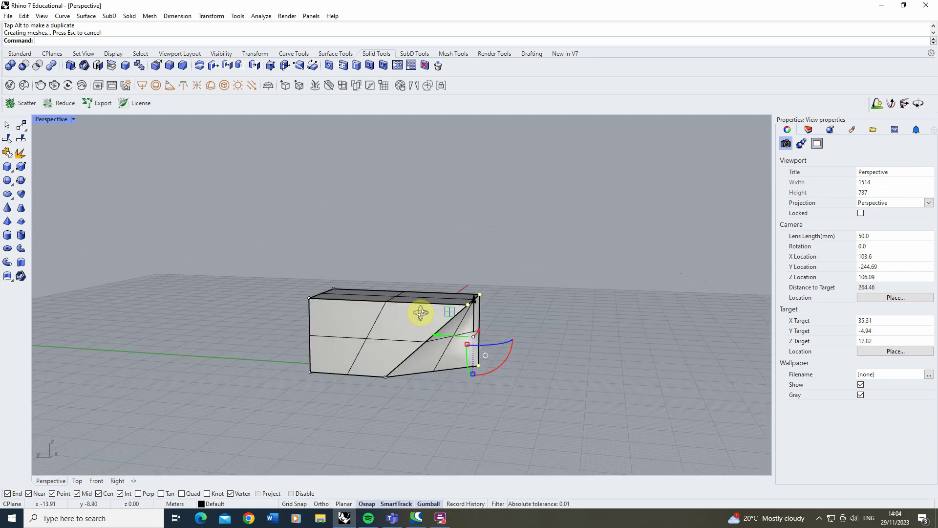
right_click_drag(421, 312, 419, 310)
key("ctrl+z")
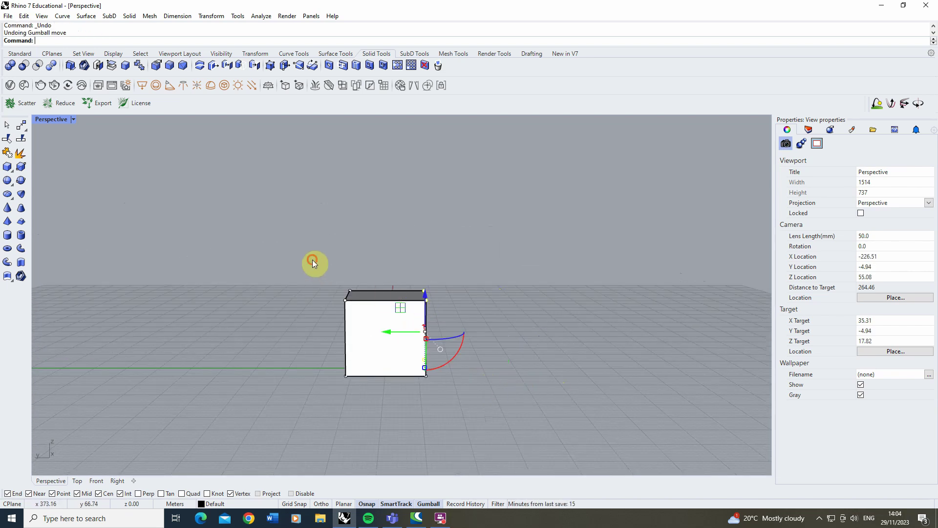
left_click(348, 296)
right_click_drag(347, 296, 359, 263)
left_click_drag(359, 263, 404, 232)
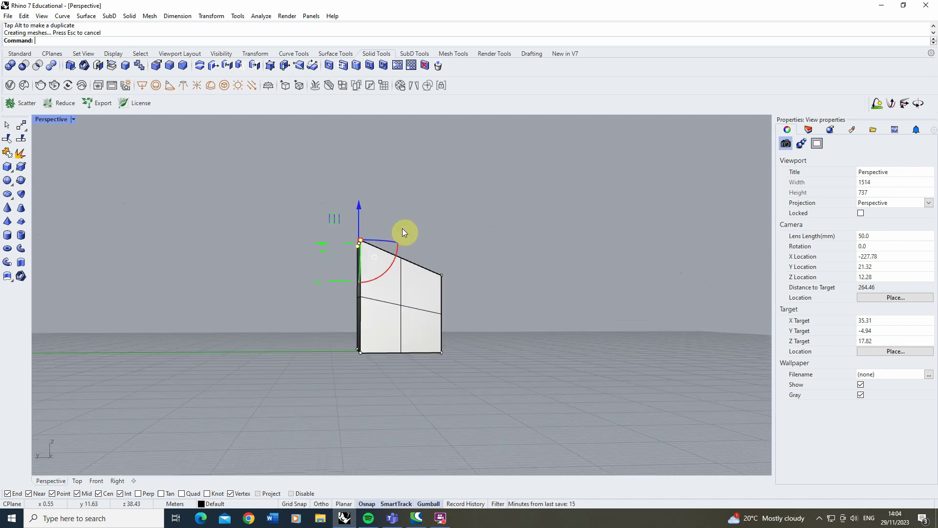
key("ctrl+z")
right_click_drag(426, 230, 404, 323)
left_click(418, 322)
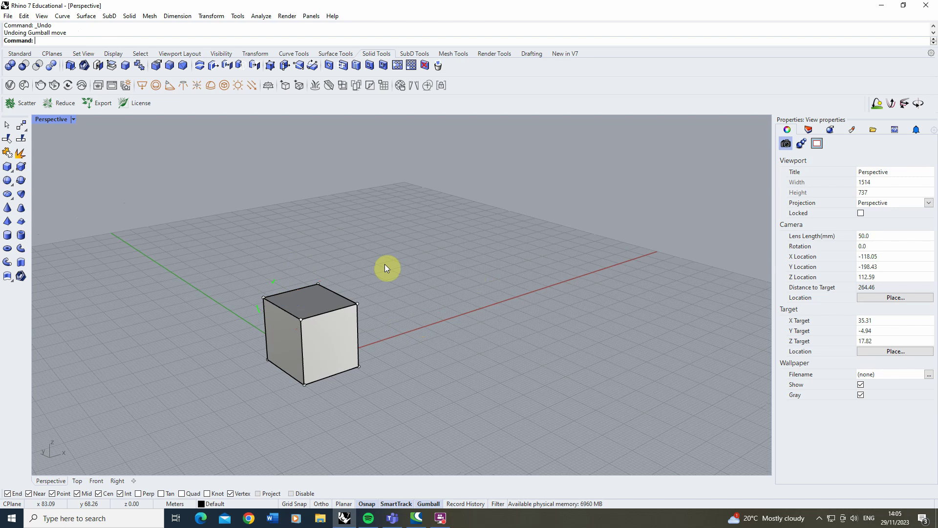
- Use Move Edge to shift the cube's right vertical edge into a wedge, then undo it
left_click(285, 66)
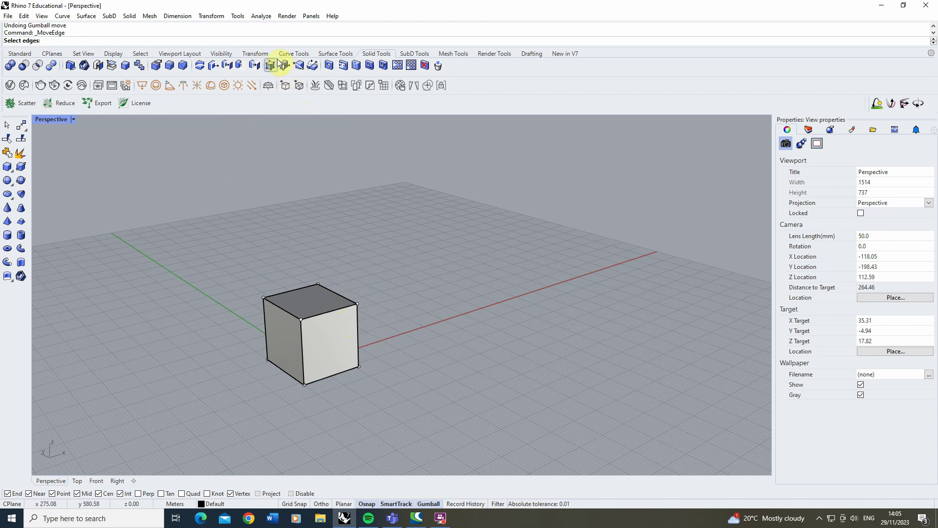
left_click(358, 322)
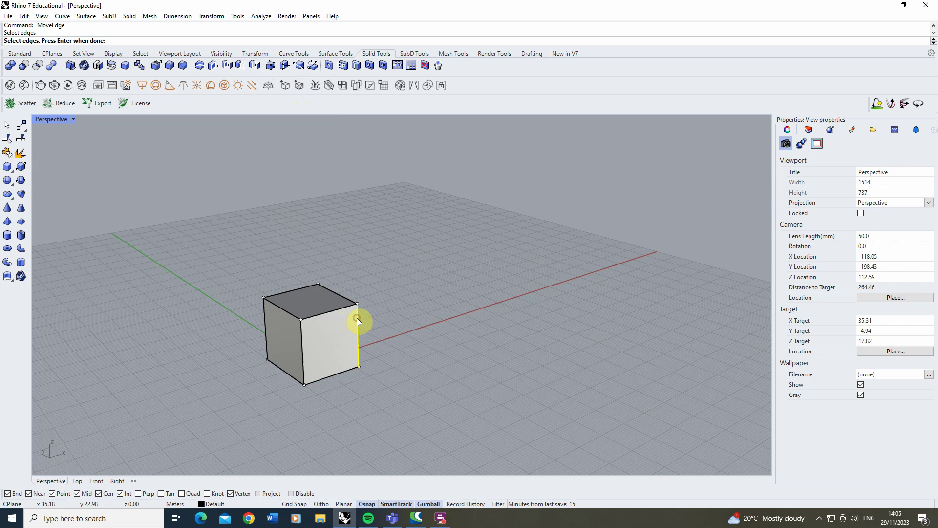
key("Return")
left_click(360, 336)
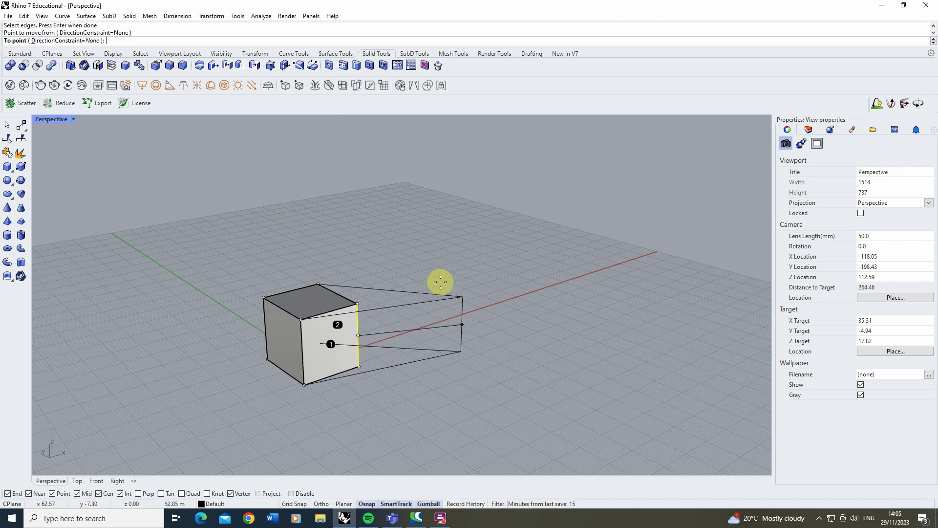
left_click(473, 365)
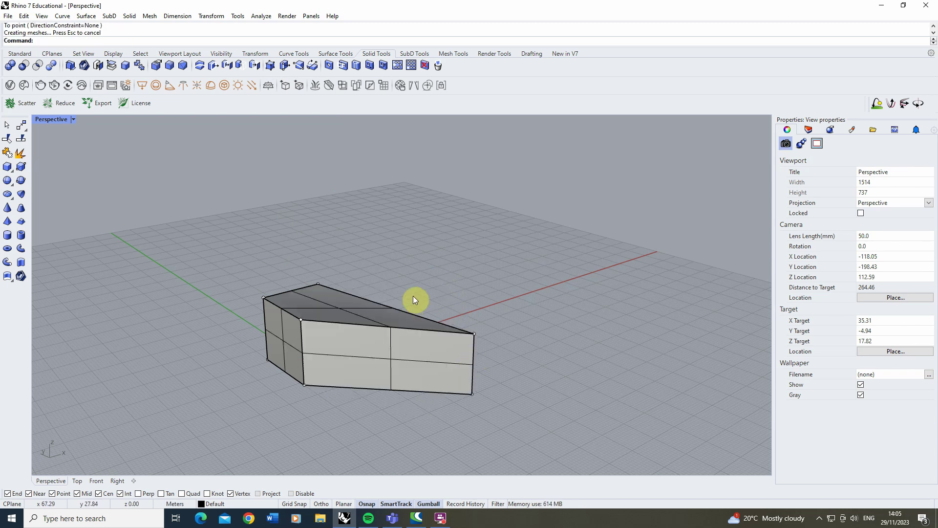
key("ctrl+z")
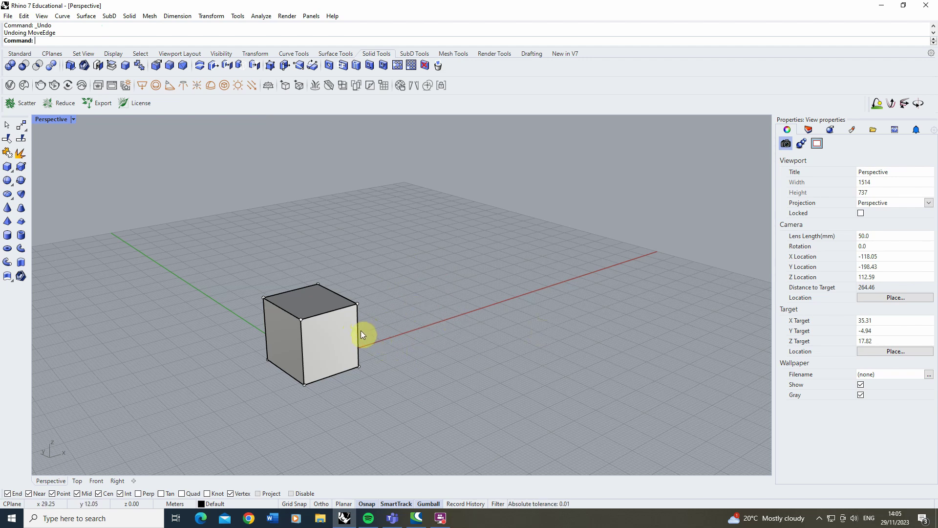
- Pull the top-front edge out with the gumball into a long wedge, then undo back to the cube
left_click(338, 310, "ctrl+shift")
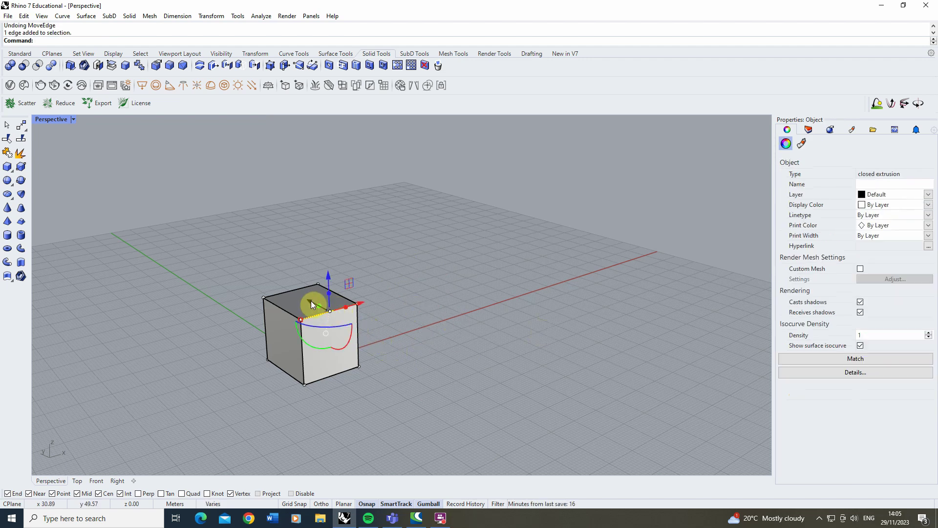
left_click_drag(311, 303, 491, 278)
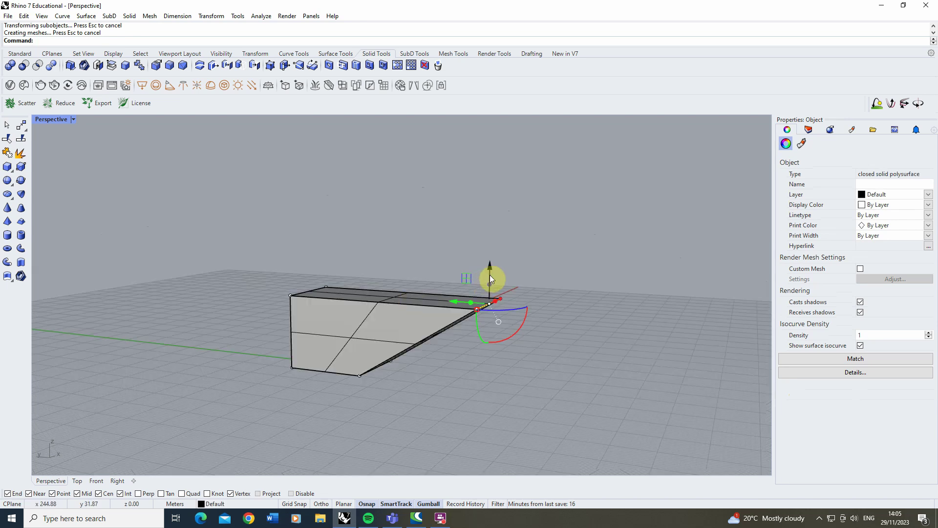
right_click_drag(485, 227, 370, 283)
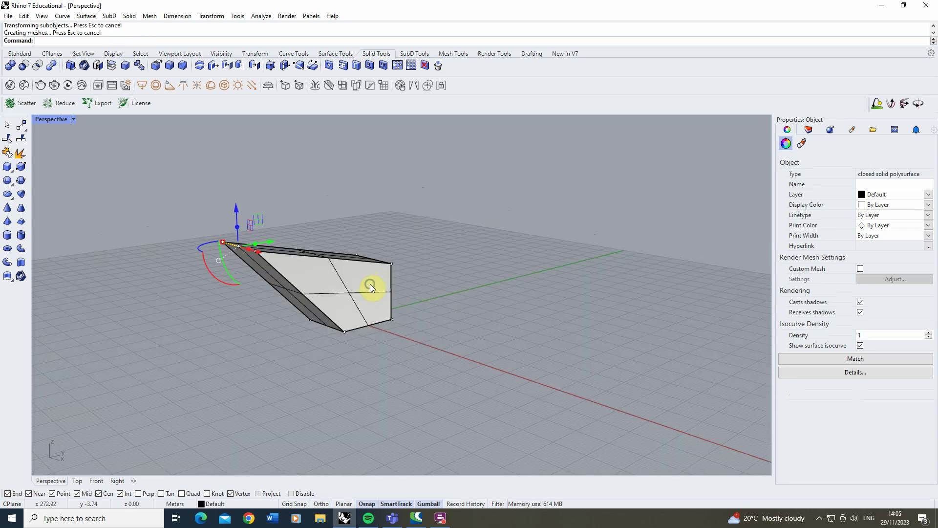
key("ctrl+z")
right_click_drag(419, 318, 233, 295)
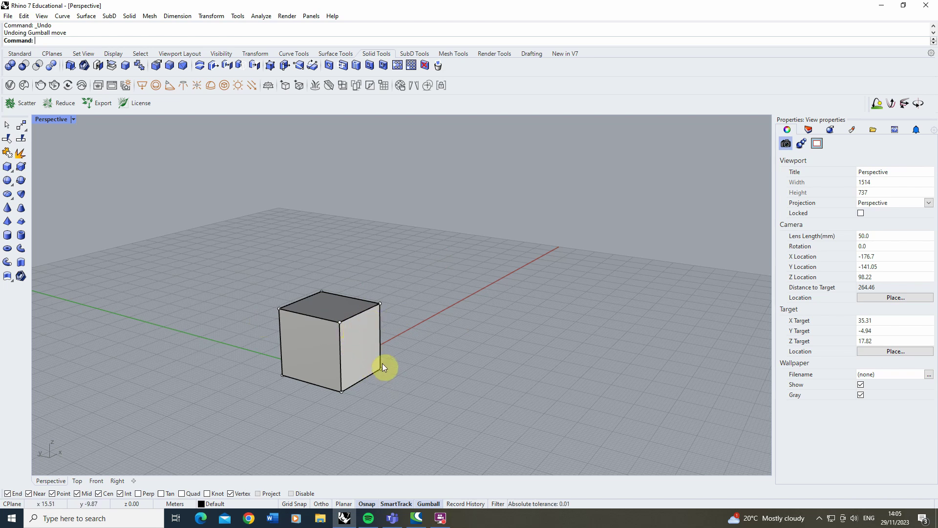
- Split the cube's top face with Split planar face along the back-to-front corner diagonal
right_click_drag(396, 255, 409, 273)
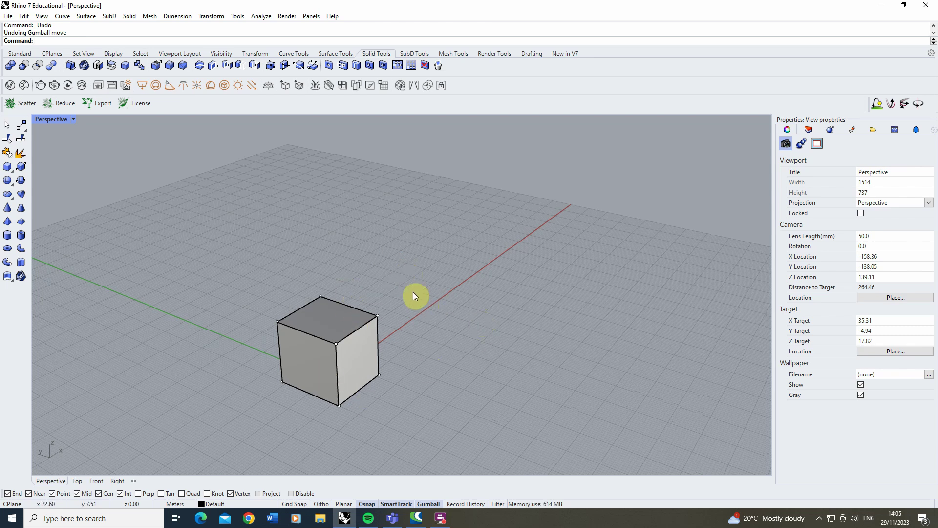
left_click(300, 68)
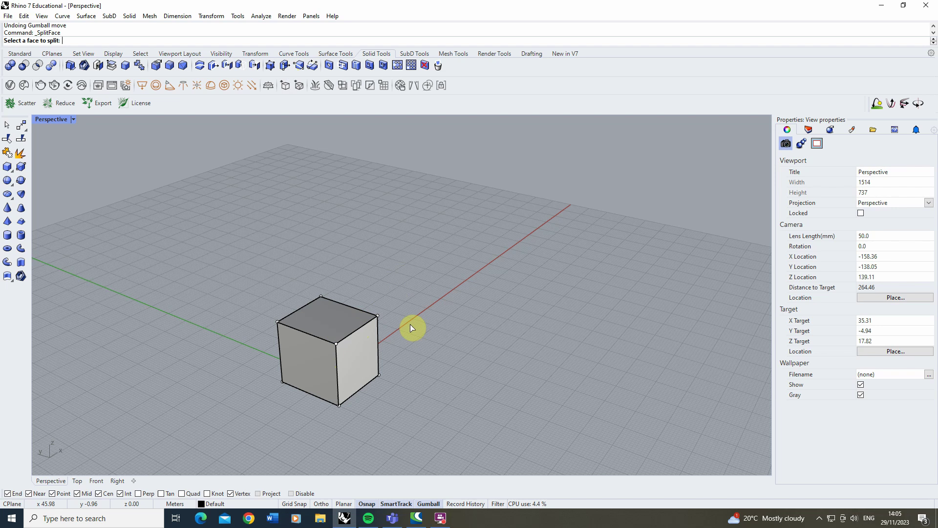
right_click_drag(401, 323, 380, 332)
left_click(347, 326)
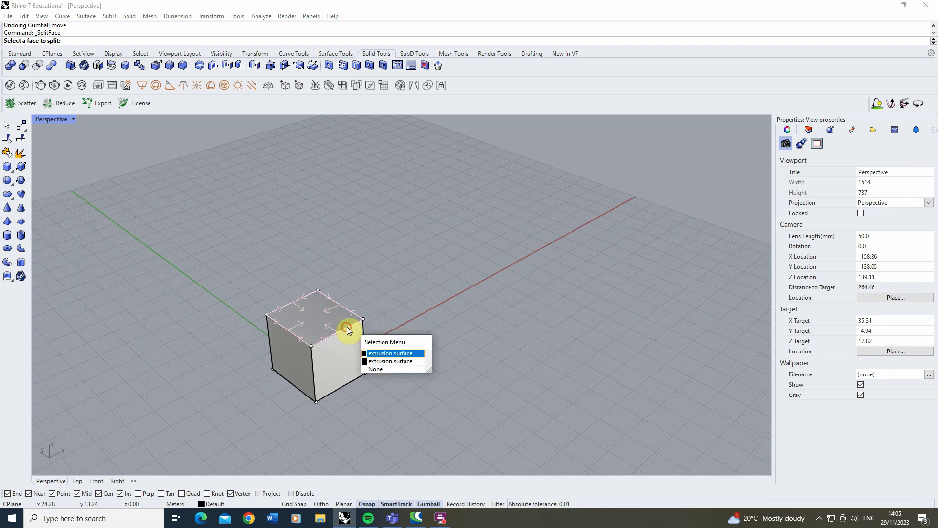
left_click(394, 357)
key("Return")
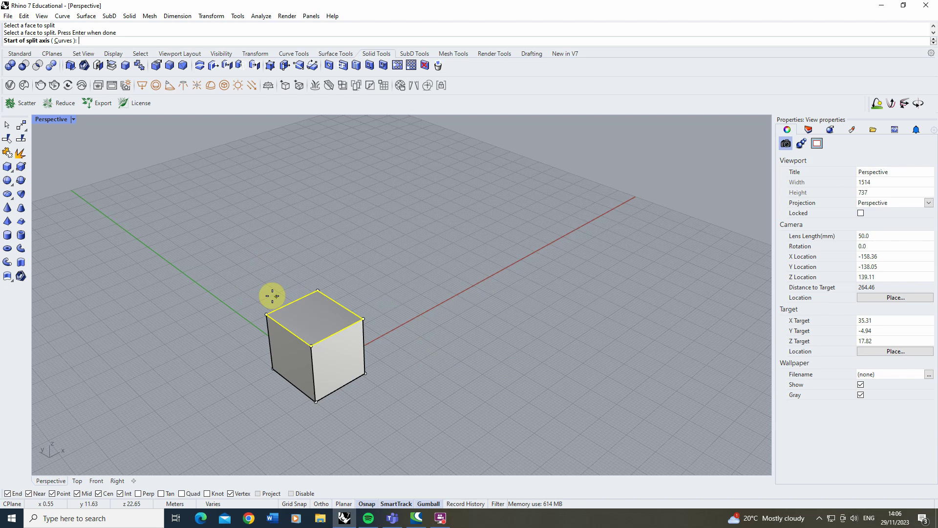
scroll(278, 320, "up", 3)
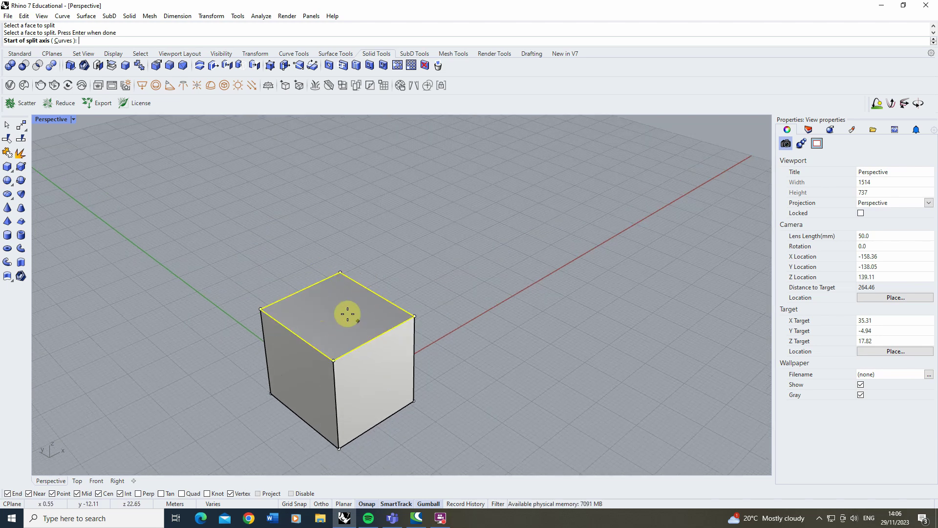
left_click(341, 273)
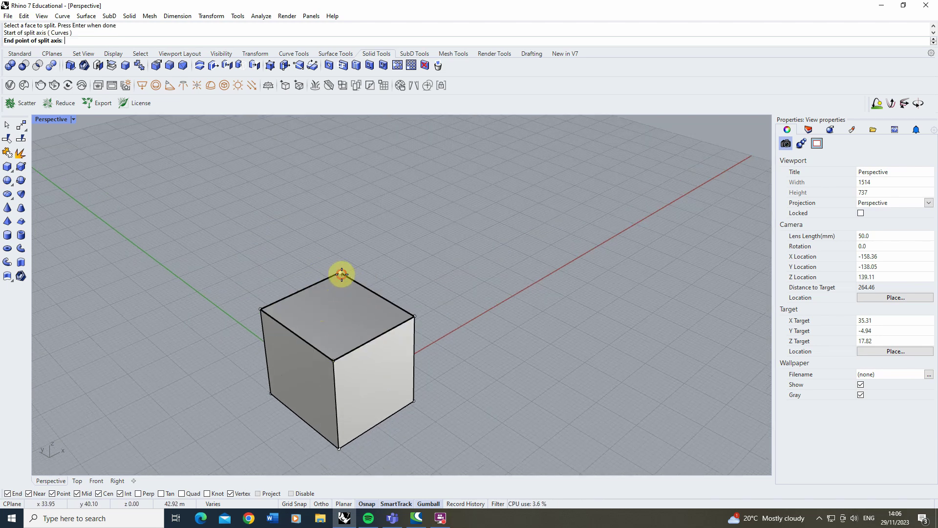
left_click(334, 360)
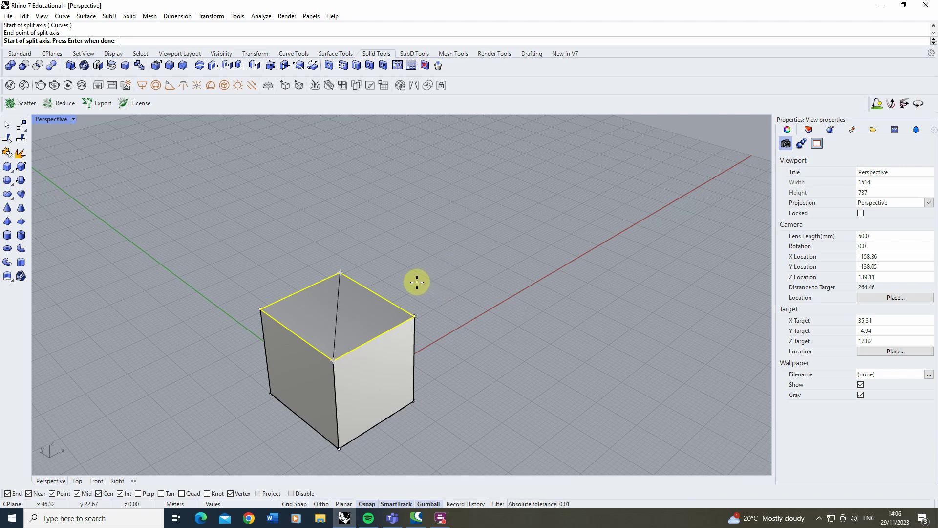
key("Return")
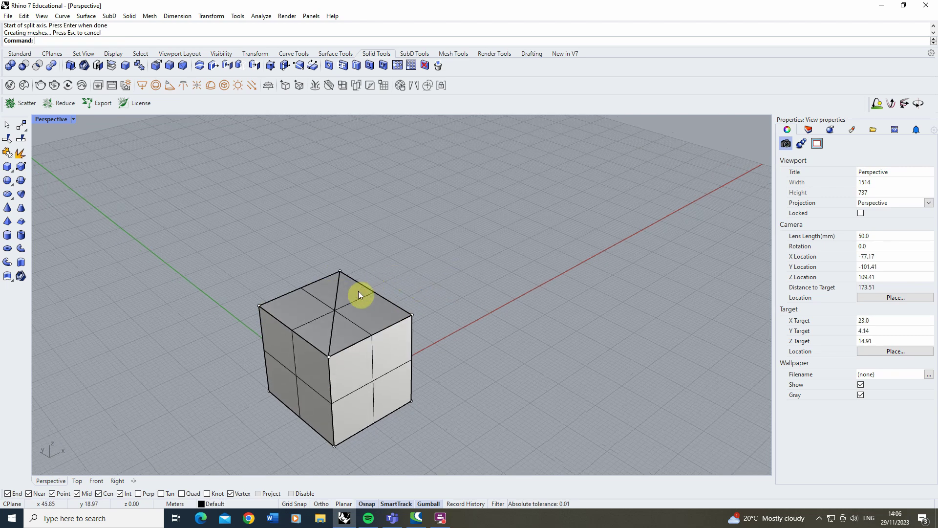
- Orbit around the split cube and select it
right_click_drag(359, 291, 380, 321)
left_click(380, 320)
key("Escape")
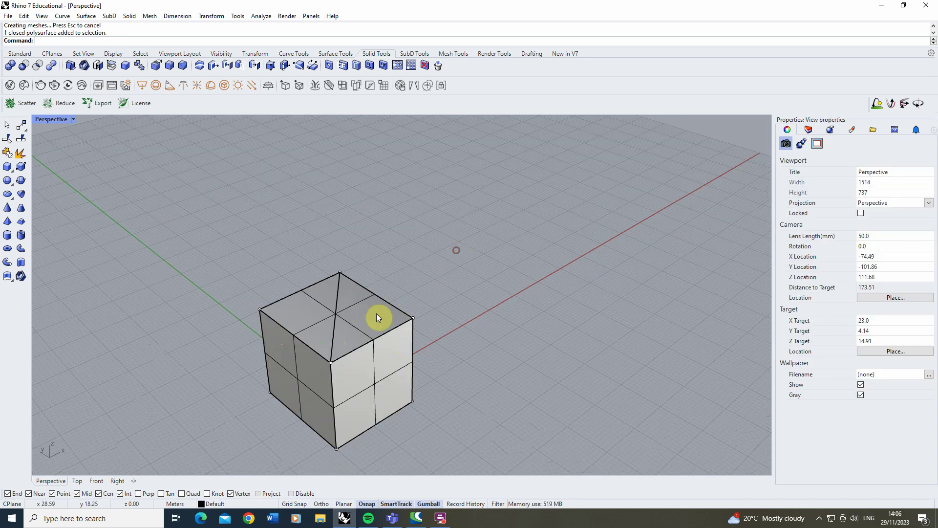
left_click(376, 313)
- Extrude the left triangle of the split top face upward into a tall triangular column
left_click(440, 273)
left_click(239, 67)
left_click(320, 303)
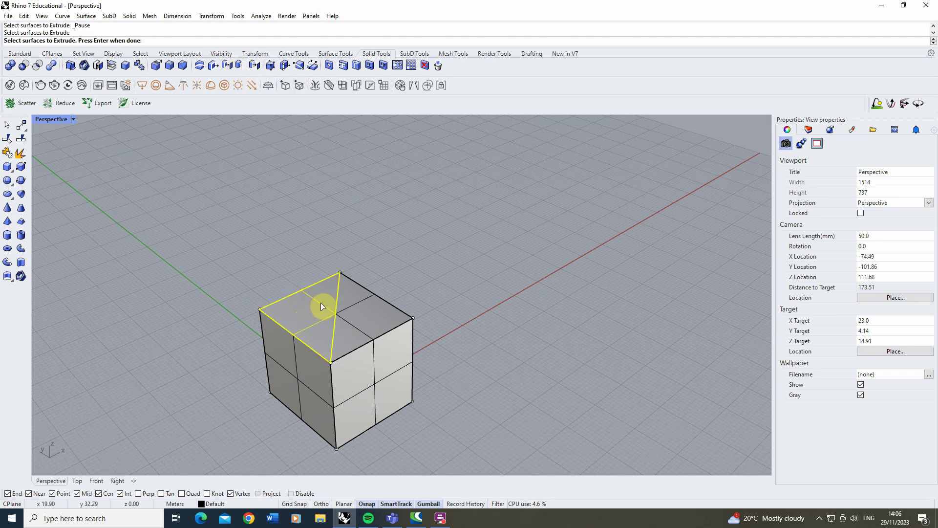
key("Return")
right_click_drag(319, 299, 299, 254)
left_click(352, 209)
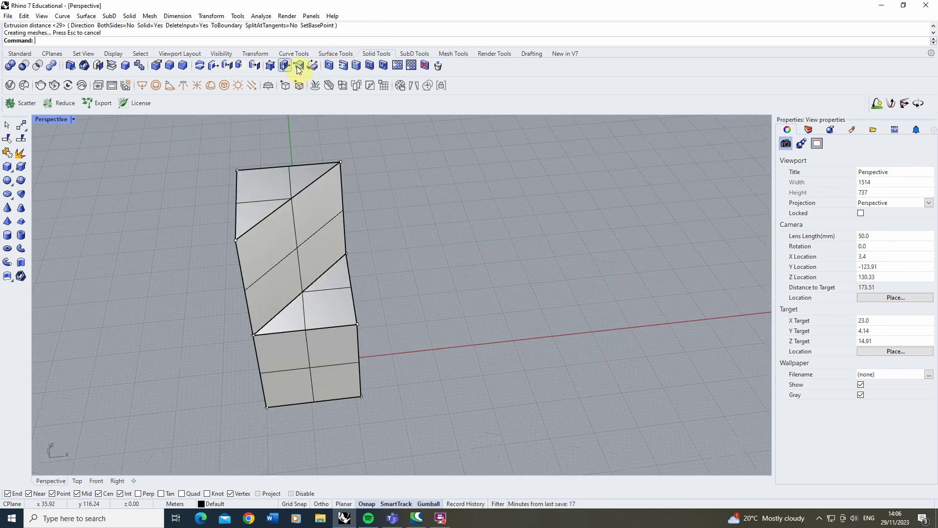
- Split the column's top triangle from a corner to the opposite edge's midpoint
left_click(299, 67)
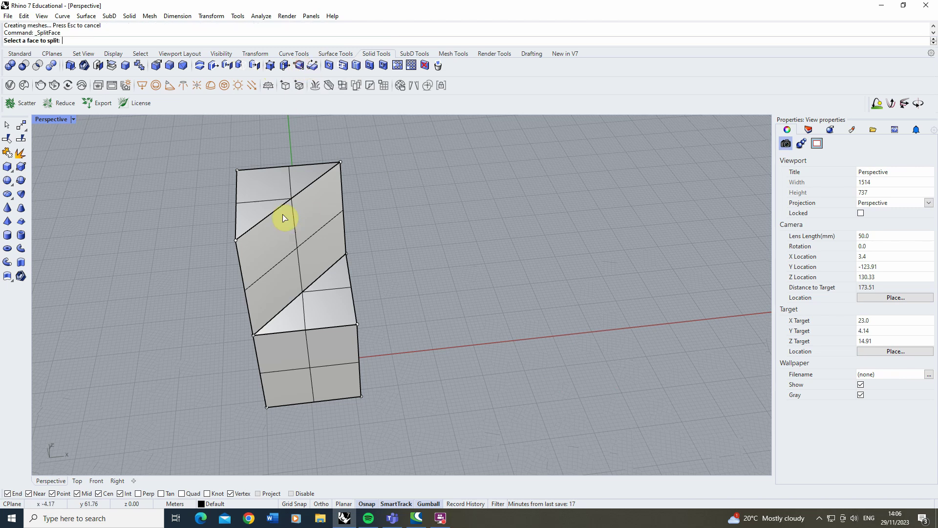
left_click(269, 188)
key("Return")
left_click(244, 172)
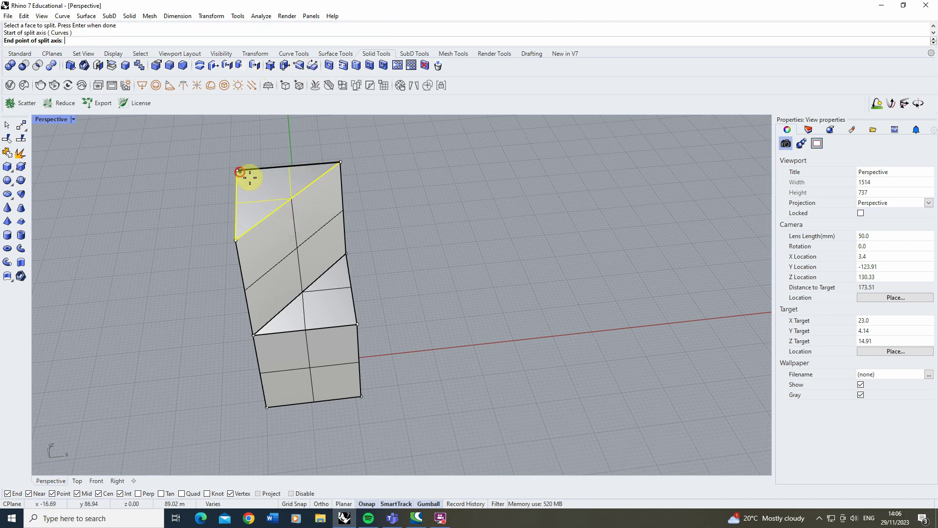
left_click(291, 198)
key("Return")
- Extrude the smaller top triangle upward into a third tier and orbit around the model
right_click_drag(357, 190, 329, 183)
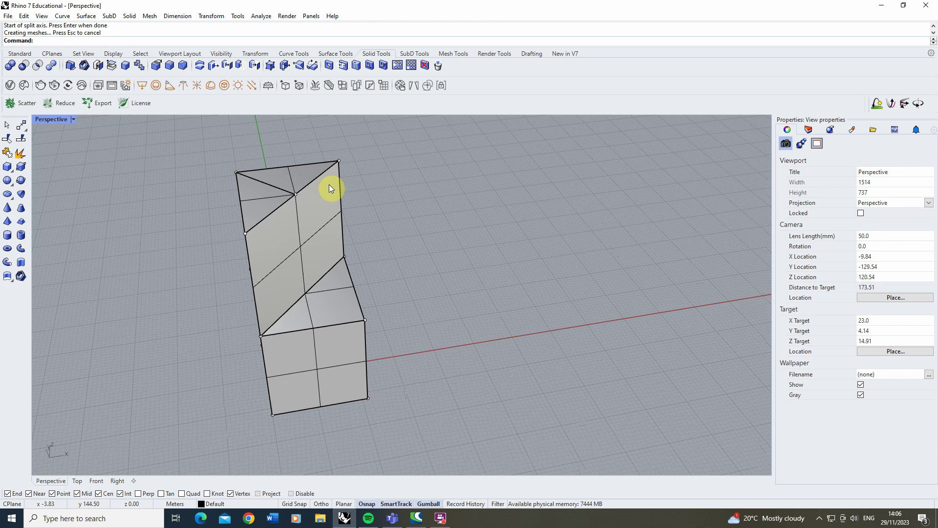
left_click(240, 66)
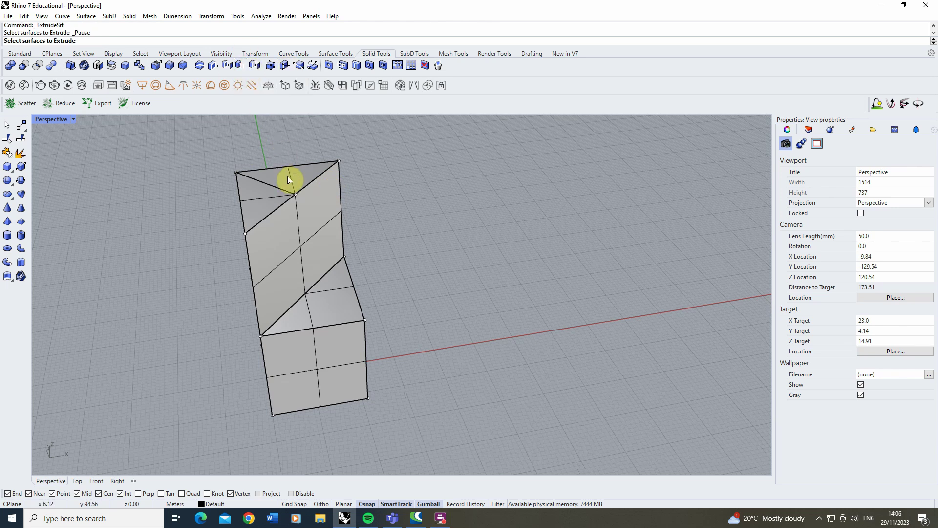
left_click(288, 180)
key("Return")
left_click(279, 142)
scroll(328, 254, "down", 4)
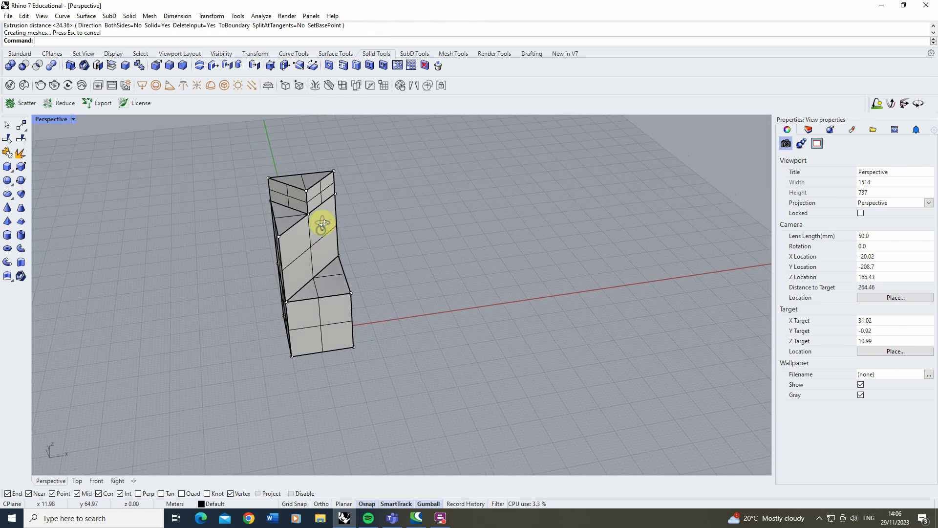
right_click_drag(323, 224, 341, 241)
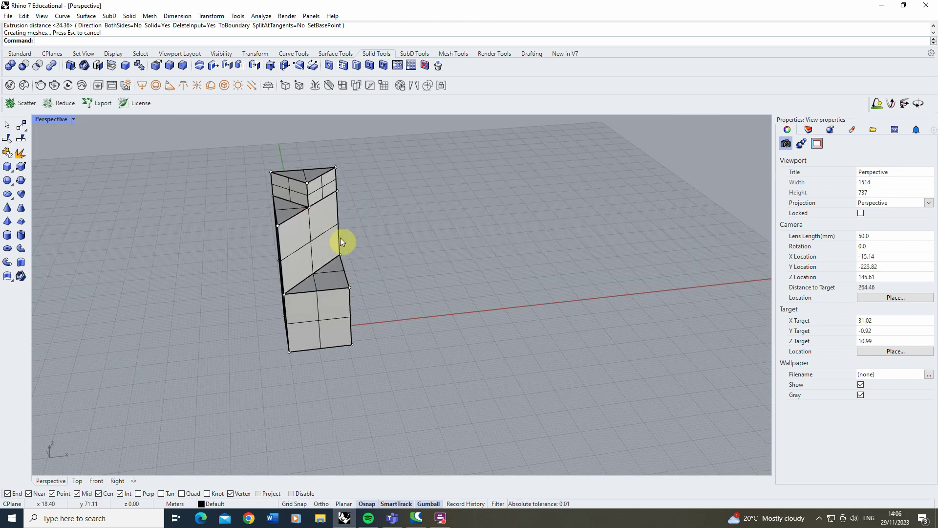
right_click_drag(392, 223, 352, 251)
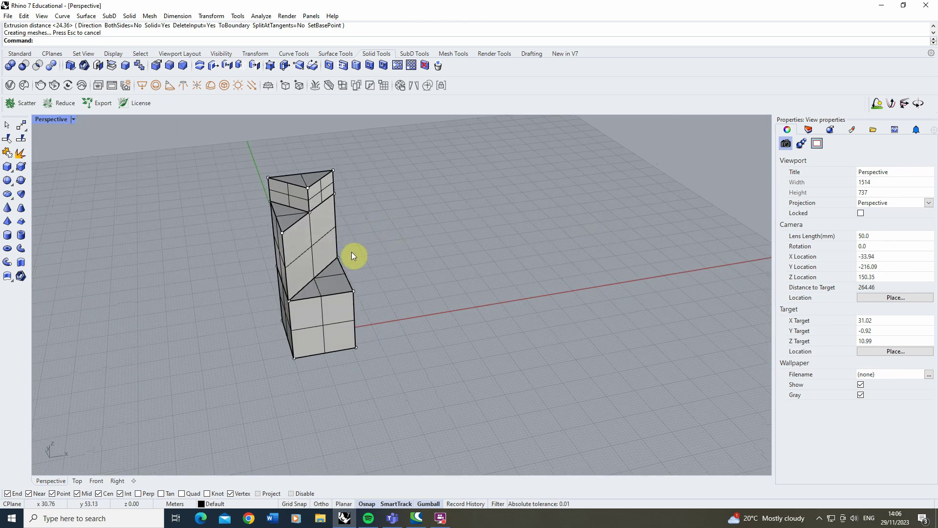
scroll(285, 200, "up", 2)
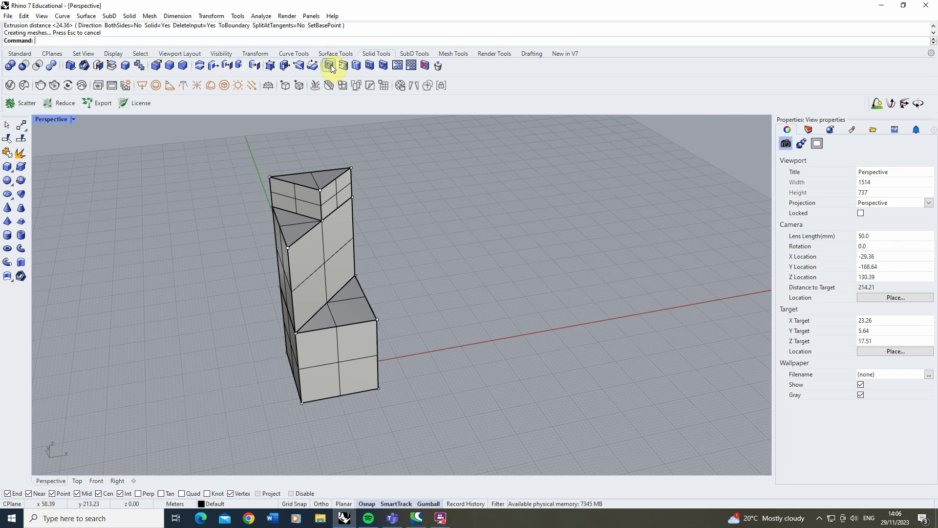
right_click_drag(259, 265, 434, 253)
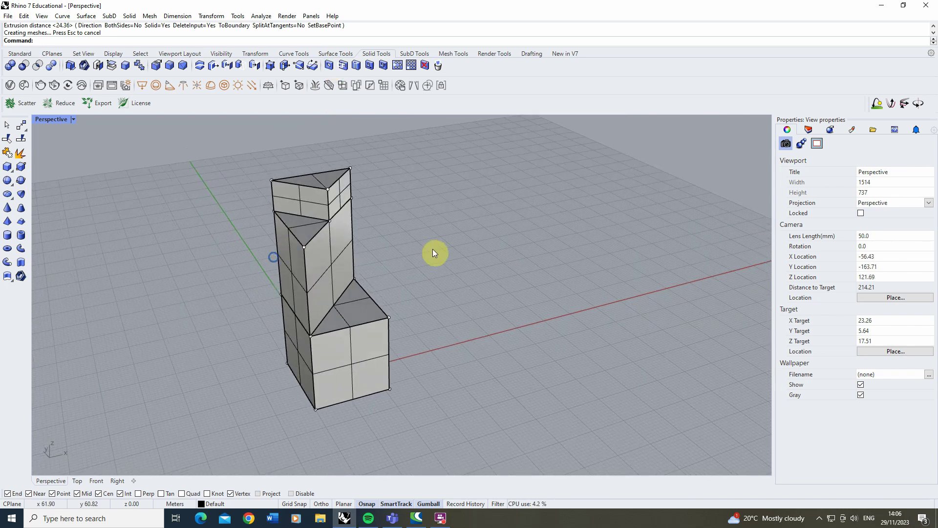
- Start drilling a round hole into the lower box's front face
left_click(330, 67)
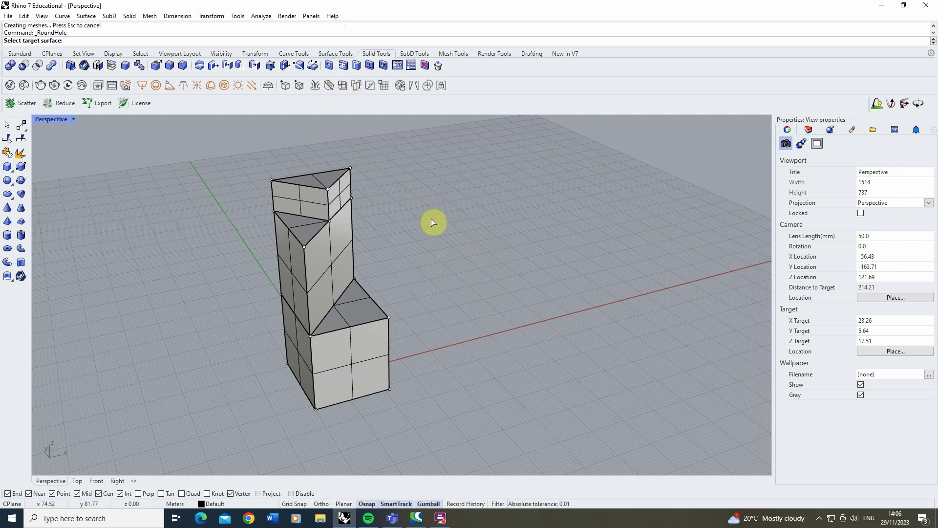
left_click(357, 366)
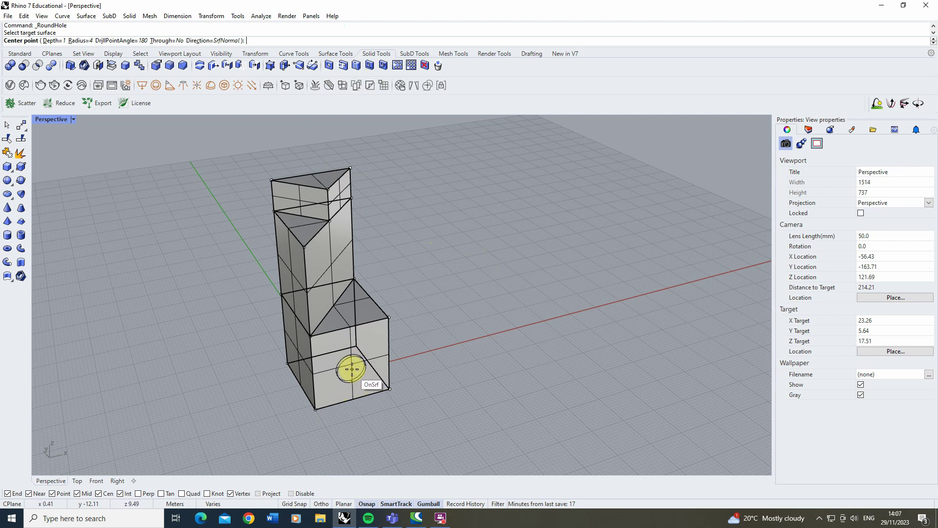
right_click_drag(351, 369, 373, 352)
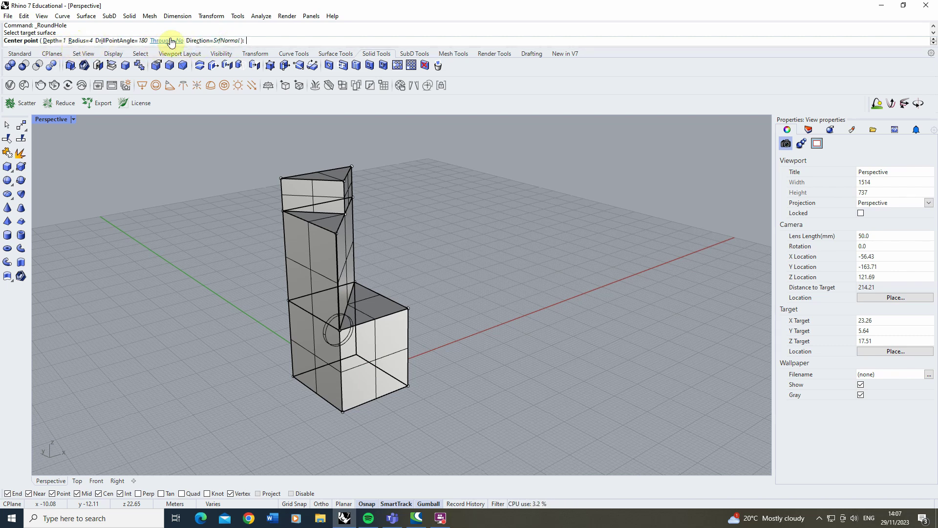
- Set the drill direction to CPlaneNormal and inspect the radius 4 hole preview on the lower box
left_click(225, 42)
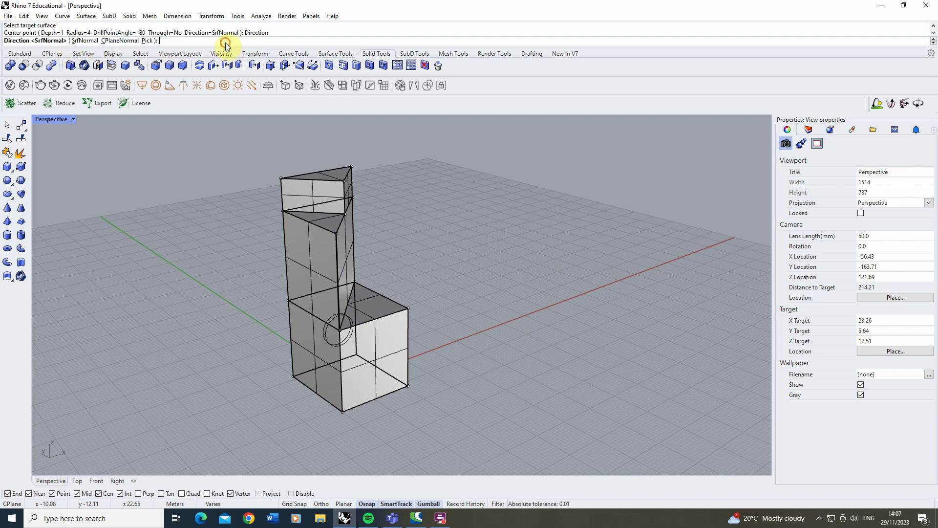
left_click(89, 42)
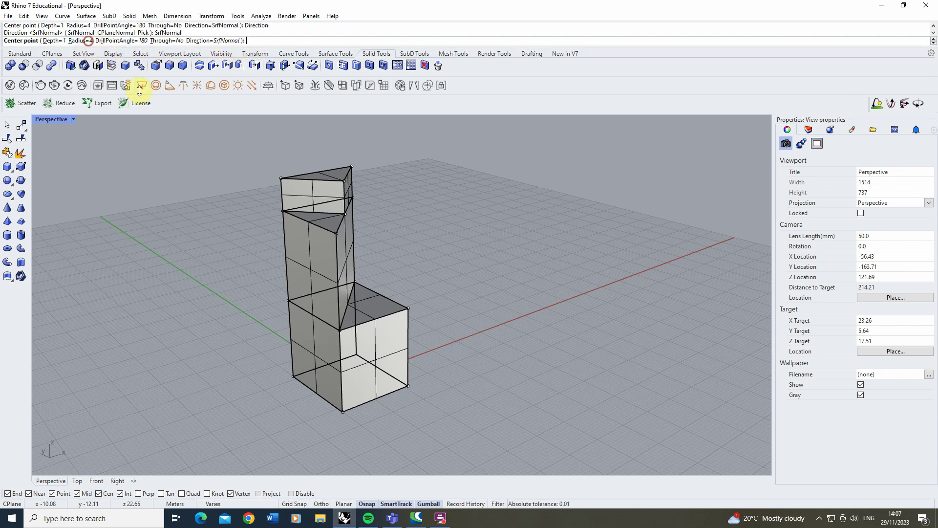
left_click(195, 42)
left_click(114, 42)
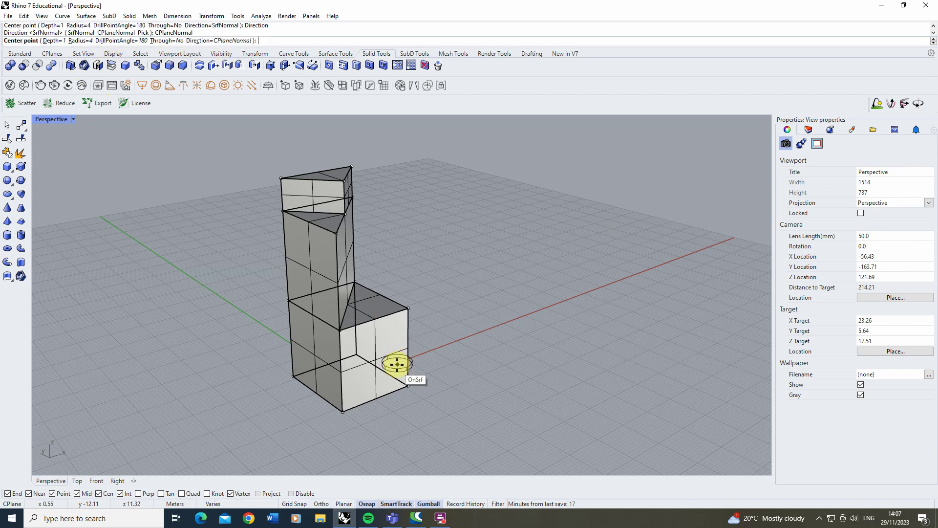
right_click_drag(373, 360, 423, 330)
scroll(422, 330, "up", 5)
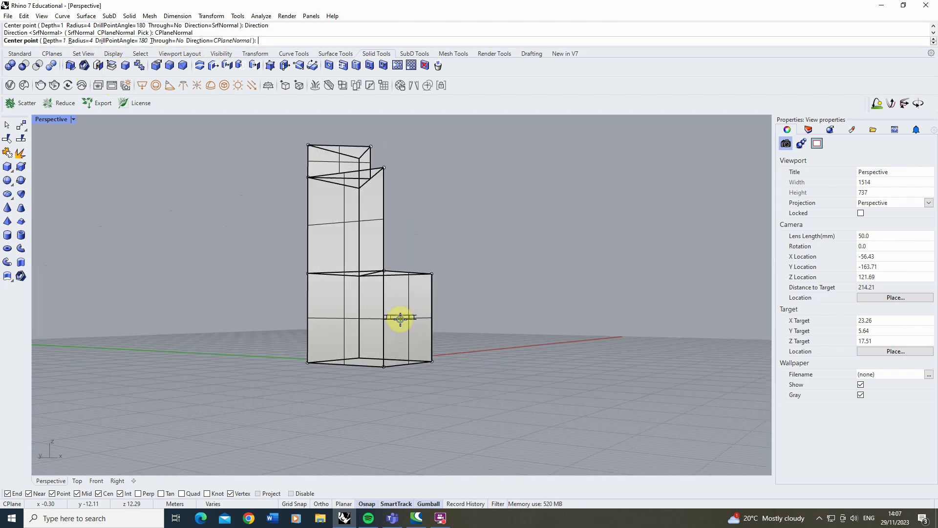
right_click_drag(415, 295, 486, 306)
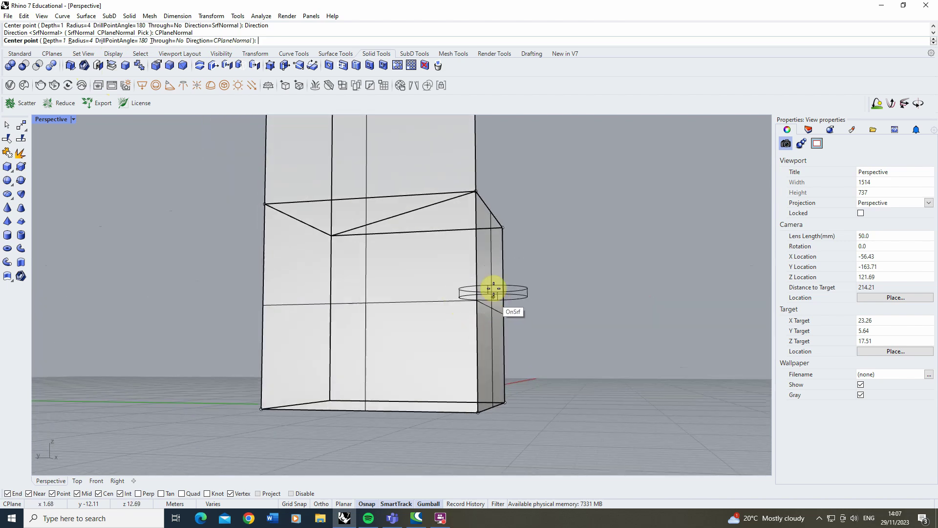
right_click_drag(480, 270, 483, 434)
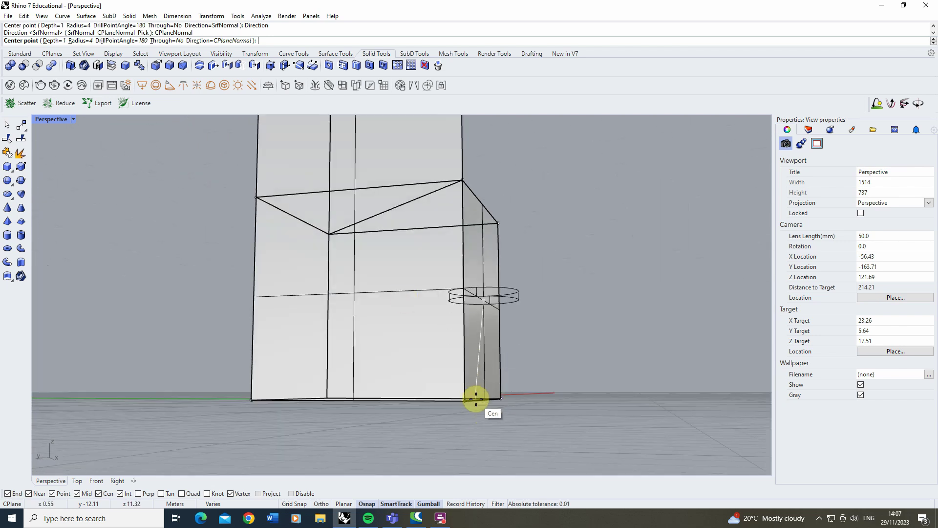
right_click_drag(459, 376, 419, 391)
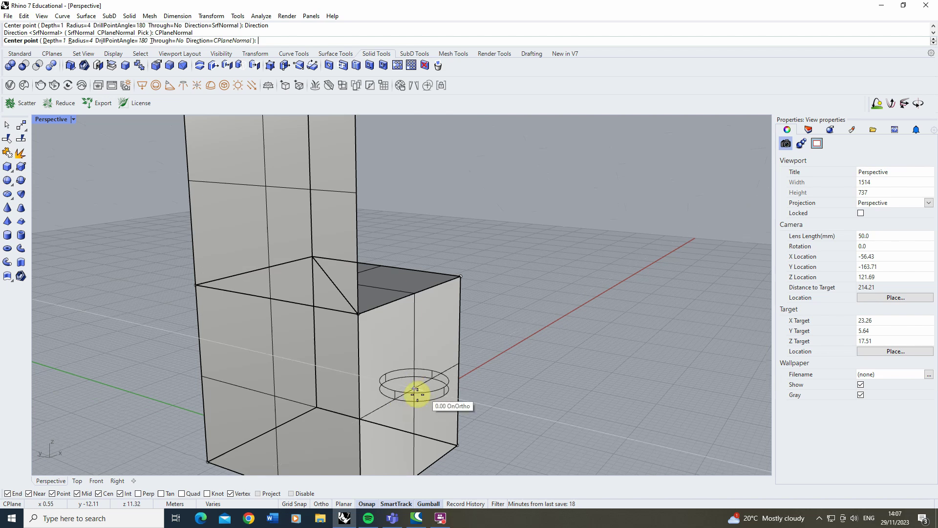
- Set the drill options to SrfNormal direction, radius 7 and depth 3
left_click(206, 42)
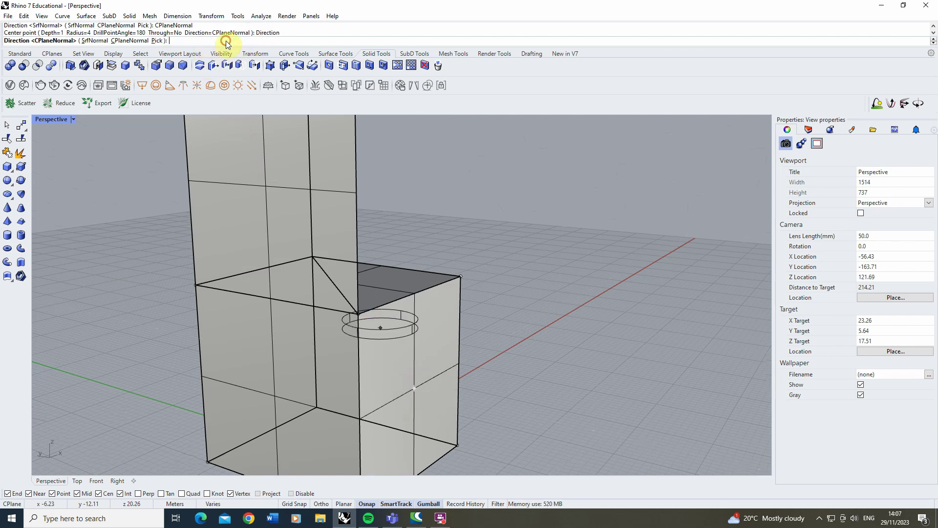
left_click(93, 41)
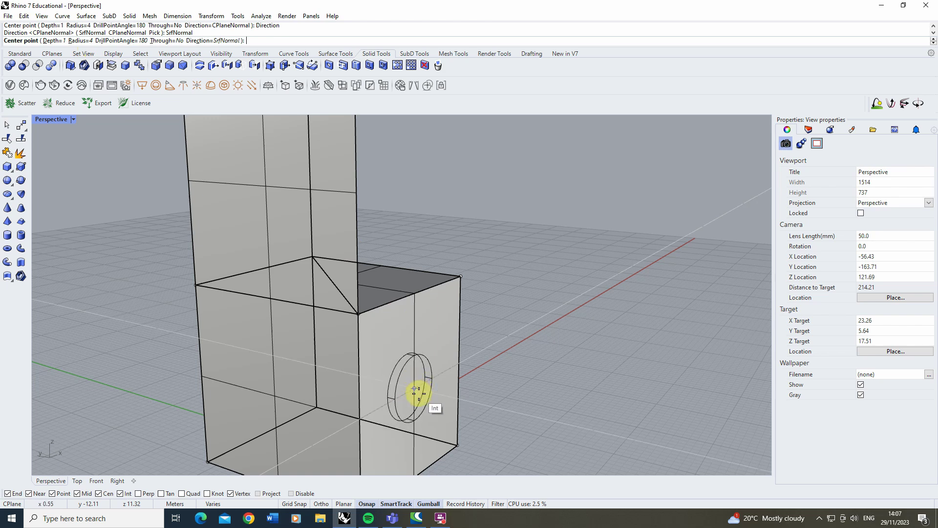
right_click_drag(419, 392, 384, 384)
left_click(78, 40)
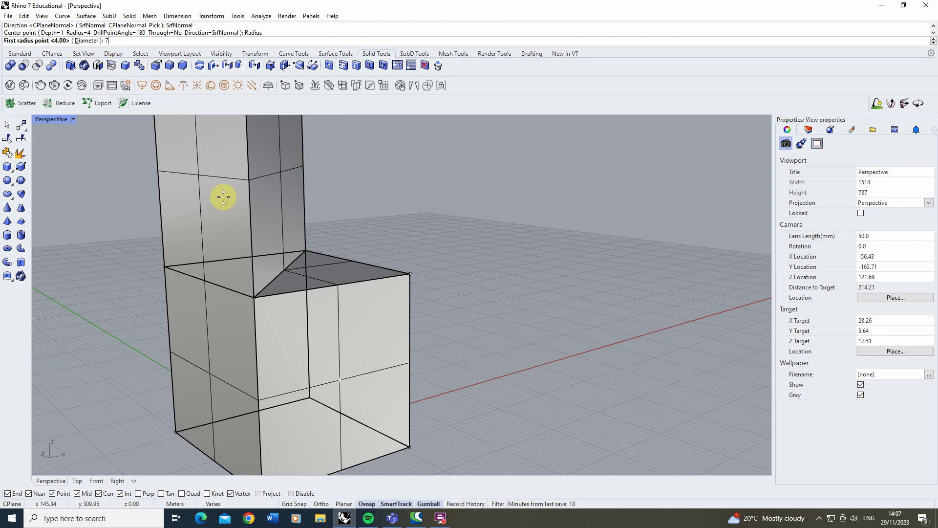
type("7")
key("Return")
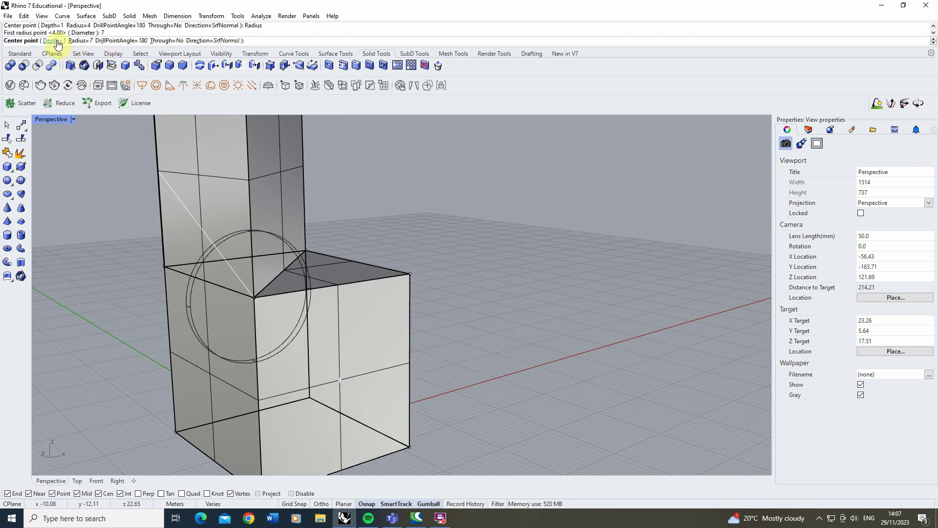
left_click(58, 41)
type("3")
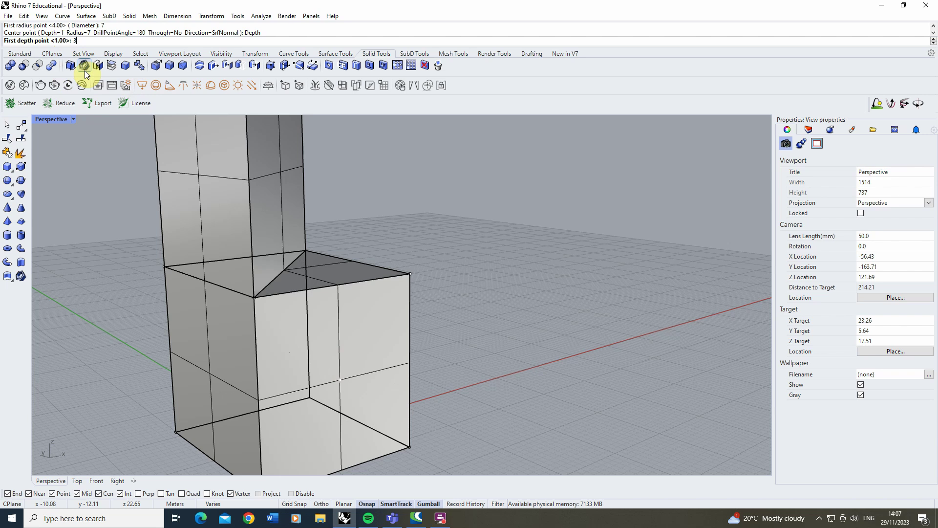
key("Return")
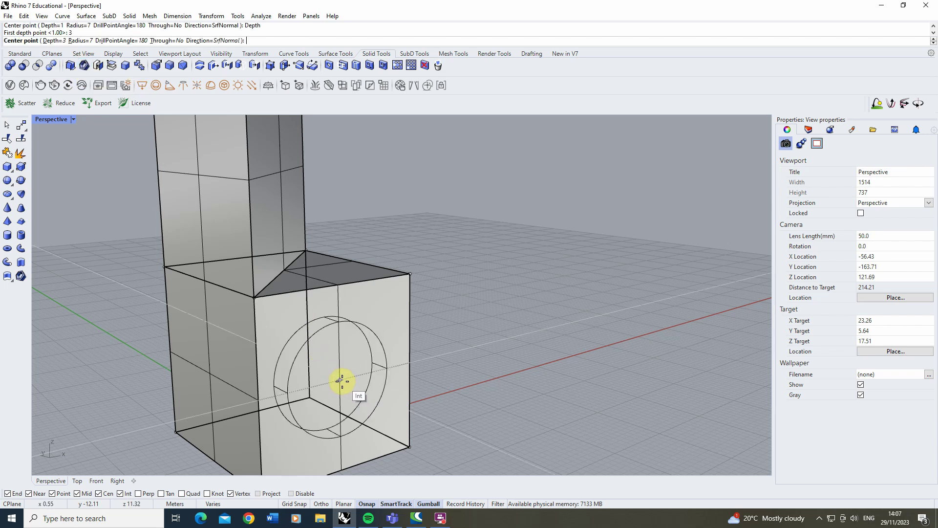
- Drill the hole at the centre of the lower box's front face
right_click_drag(342, 381, 257, 361)
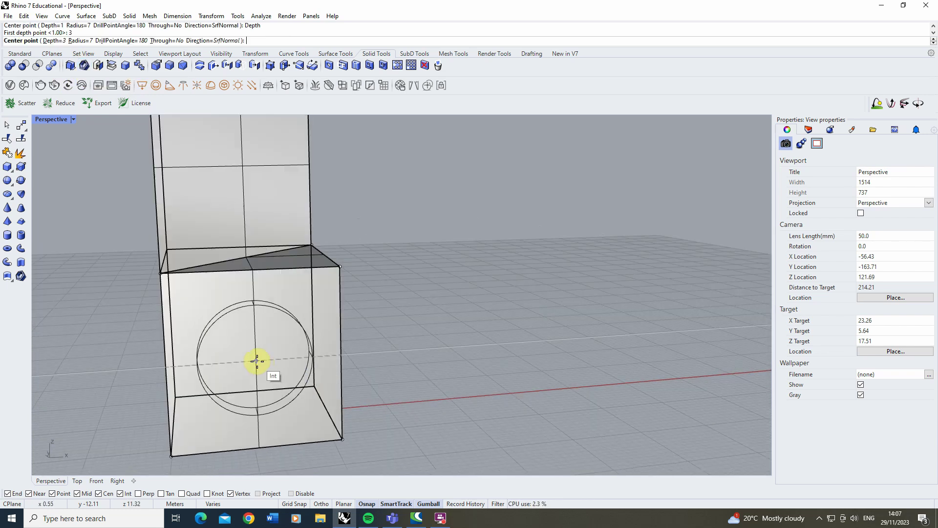
left_click(256, 362)
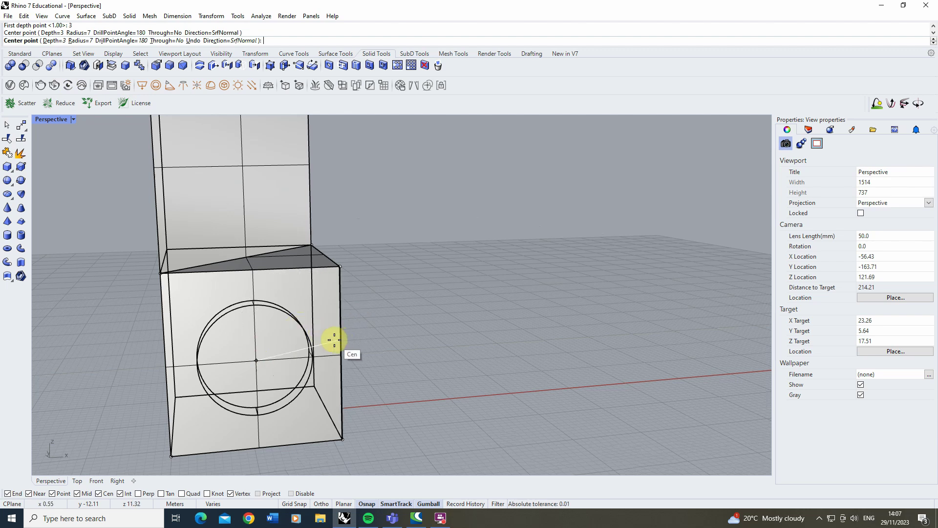
key("Return")
scroll(327, 327, "up", 3)
right_click_drag(327, 318, 333, 351)
key("Home")
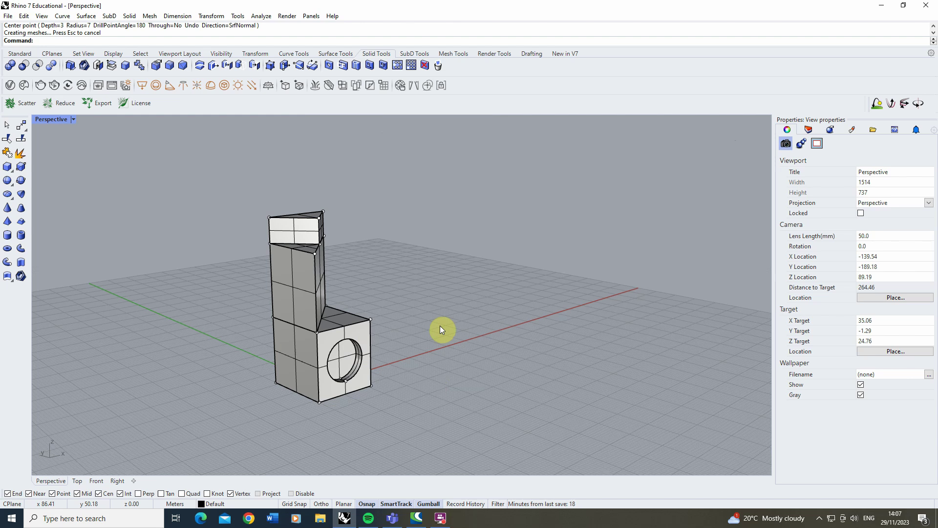
- Extrude the drilled hole's circular face outward into a lens-like cylinder
left_click(245, 69)
left_click(343, 358)
key("Return")
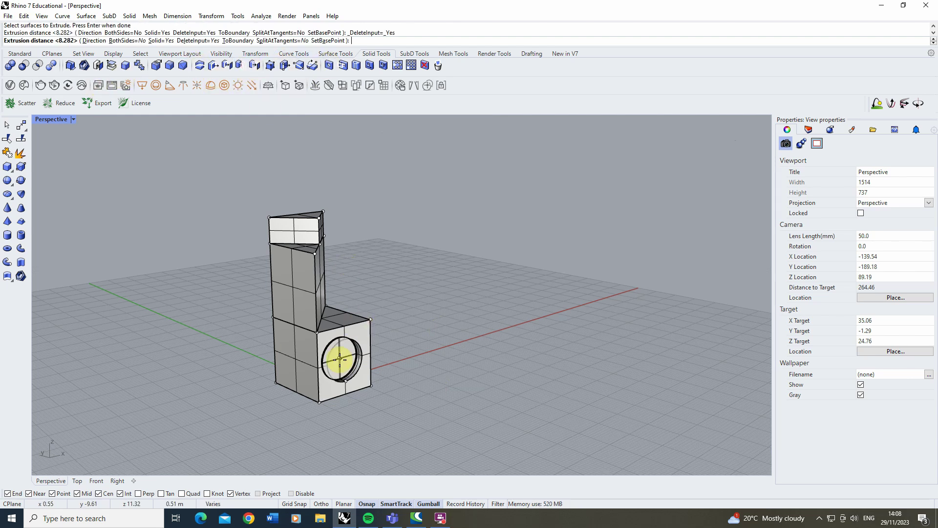
left_click(397, 392)
right_click_drag(411, 394, 327, 312)
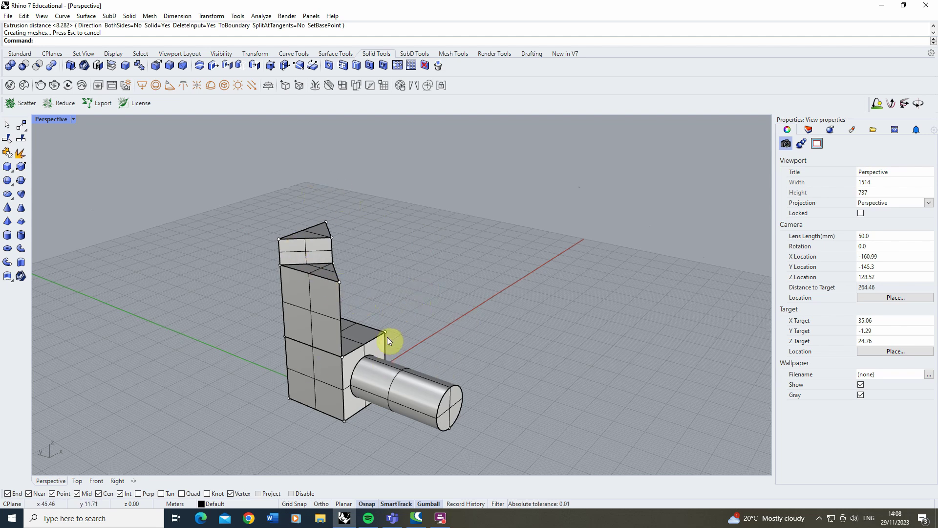
right_click_drag(377, 279, 336, 283)
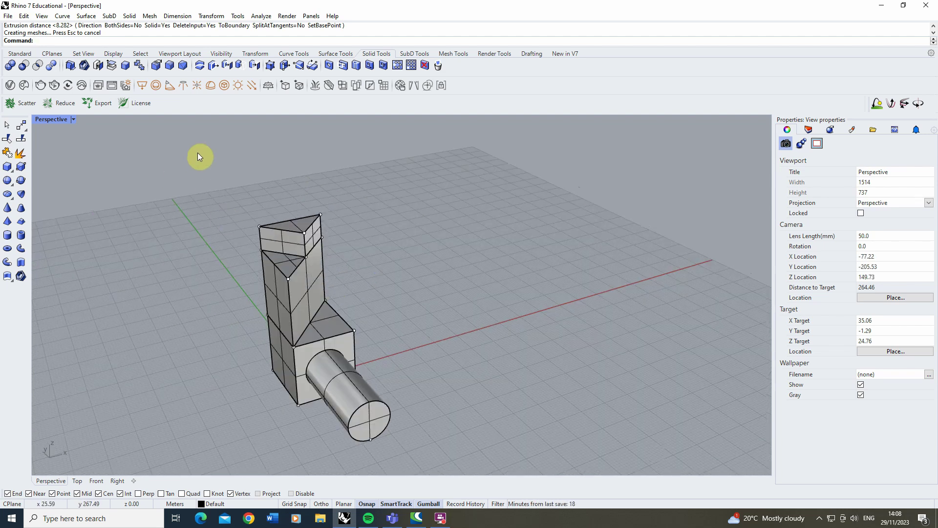
- Move the lower box's left side face further left to widen the base
left_click(212, 66)
left_click(285, 359)
key("Return")
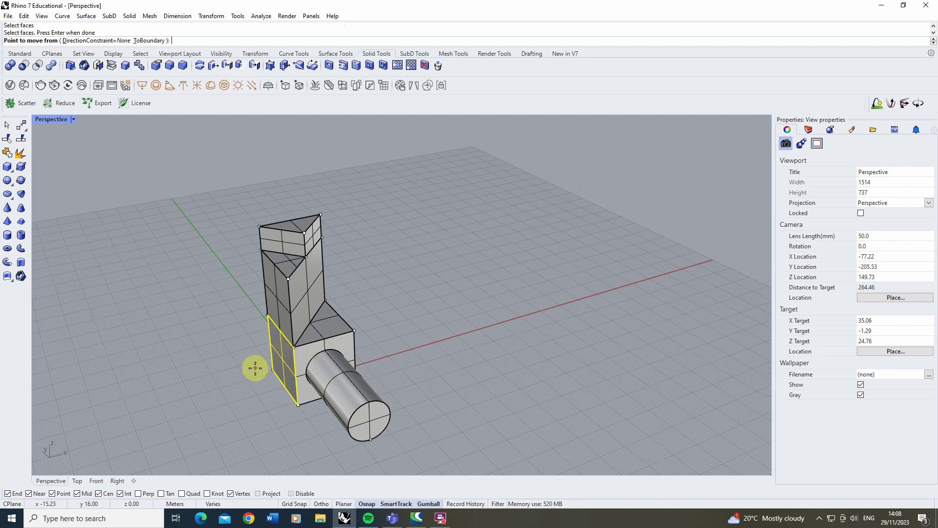
left_click(267, 373)
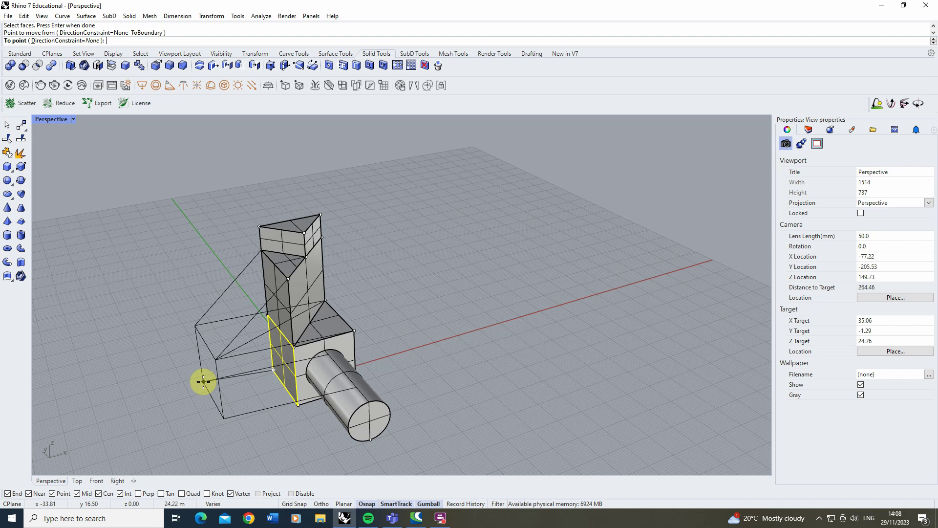
left_click(204, 392)
right_click_drag(204, 392, 272, 303)
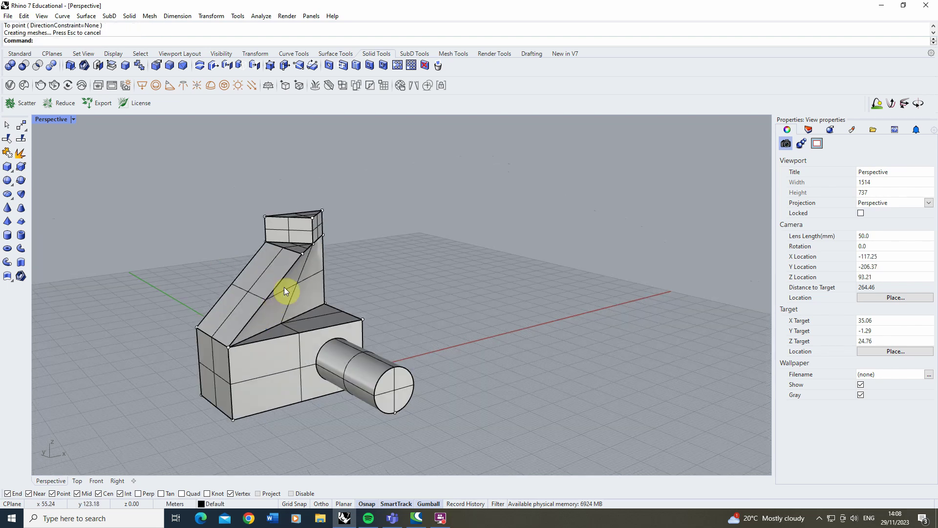
- Extrude the tower's top face upward by 35.14 to heighten the top block
left_click(240, 67)
left_click(304, 216)
key("Return")
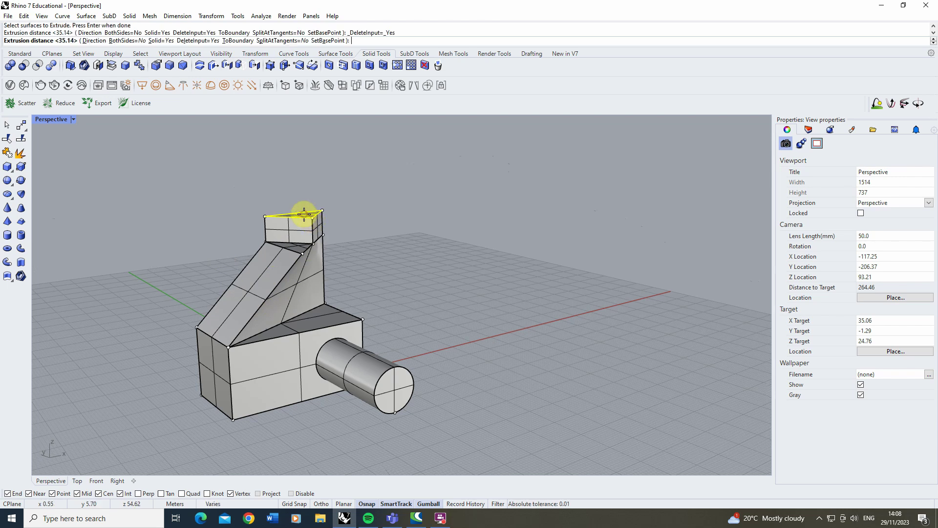
left_click(294, 174)
right_click_drag(264, 172, 348, 218)
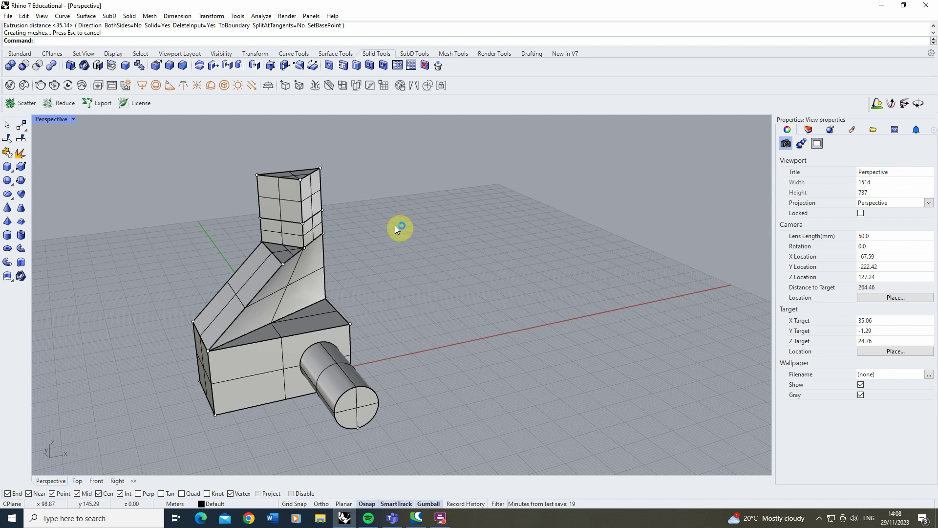